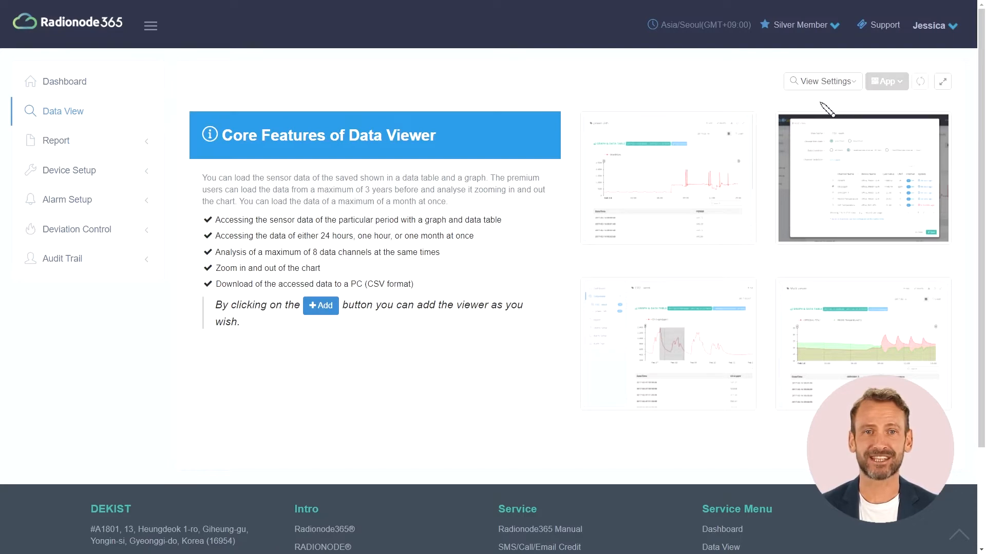
Step: Add a new view named 'Freezer 1 temp' as a Basic, 24-hour line chart
{"action": "left_click", "coordinate": [827, 81]}
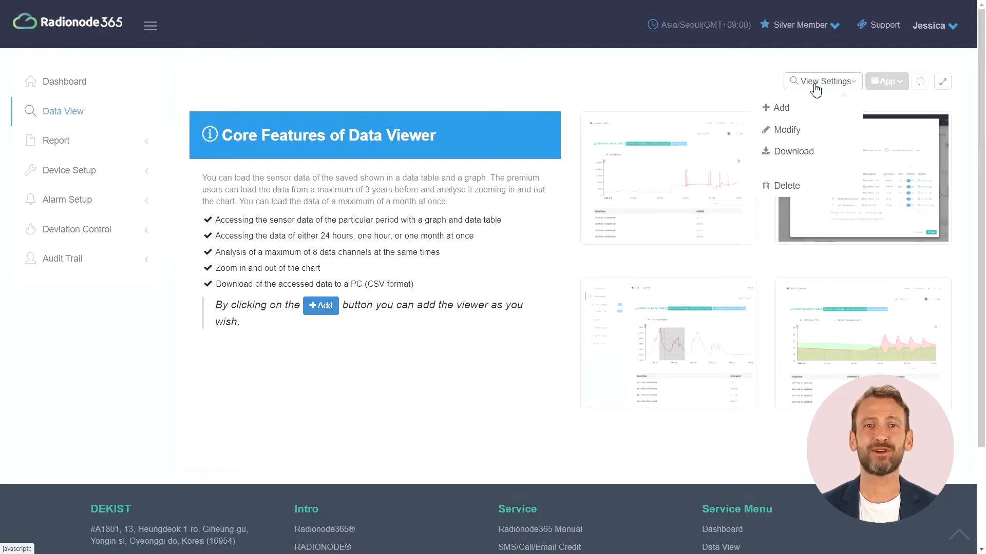
{"action": "left_click", "coordinate": [809, 112]}
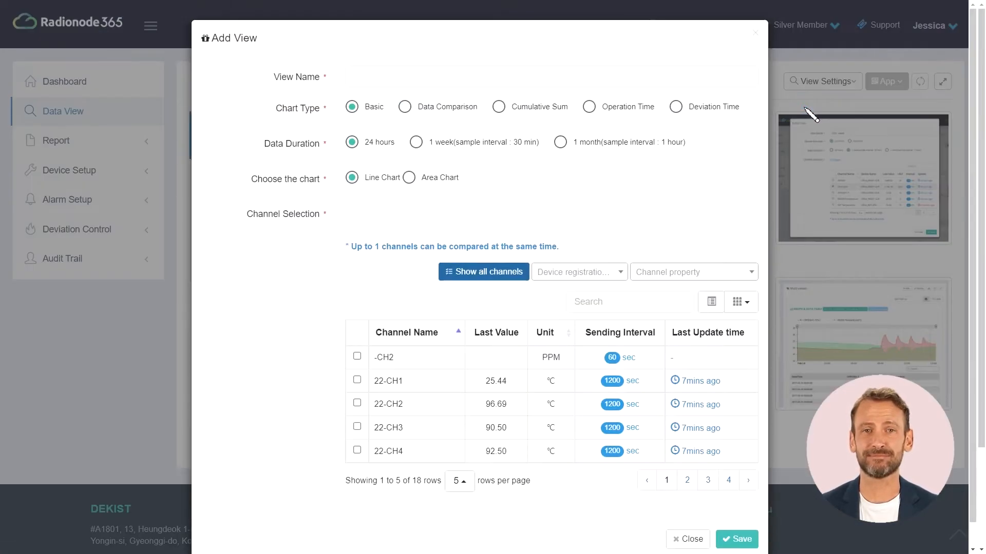
{"action": "left_click", "coordinate": [615, 78]}
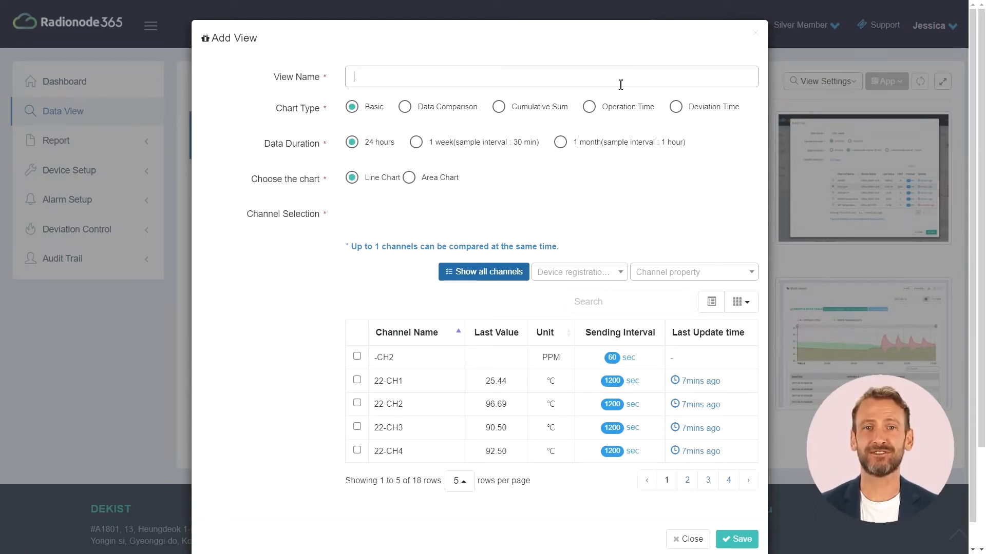
{"action": "type", "text": "Free"}
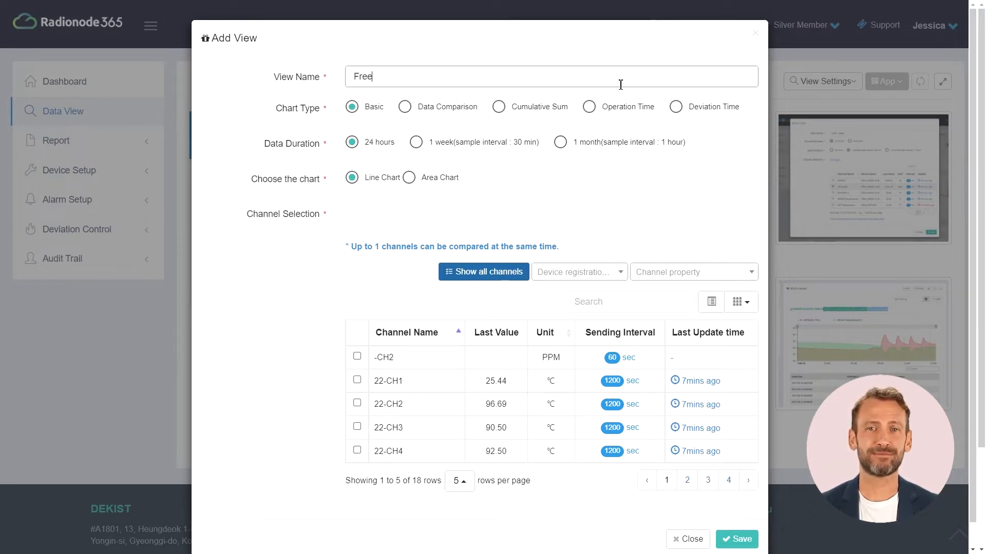
{"action": "type", "text": "zer 1"}
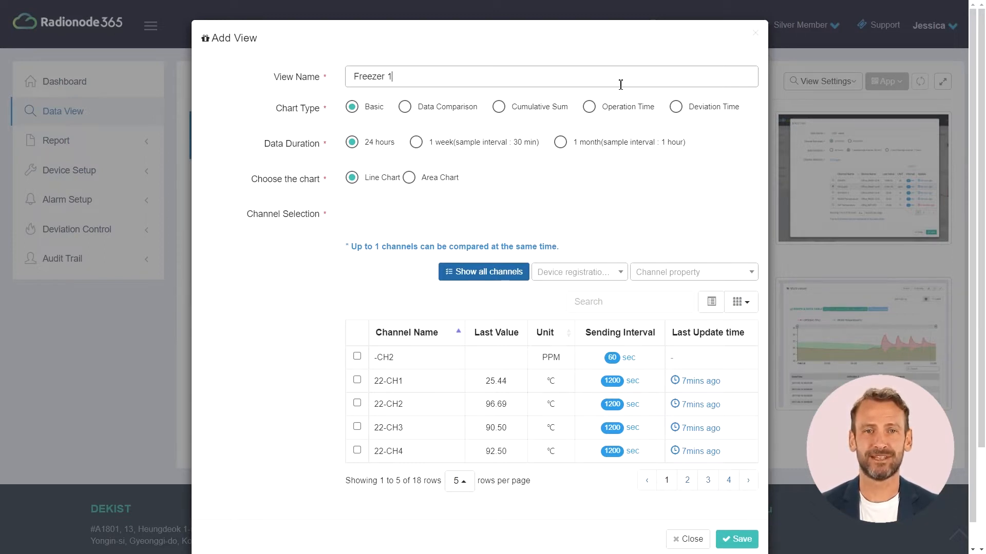
{"action": "type", "text": " temp"}
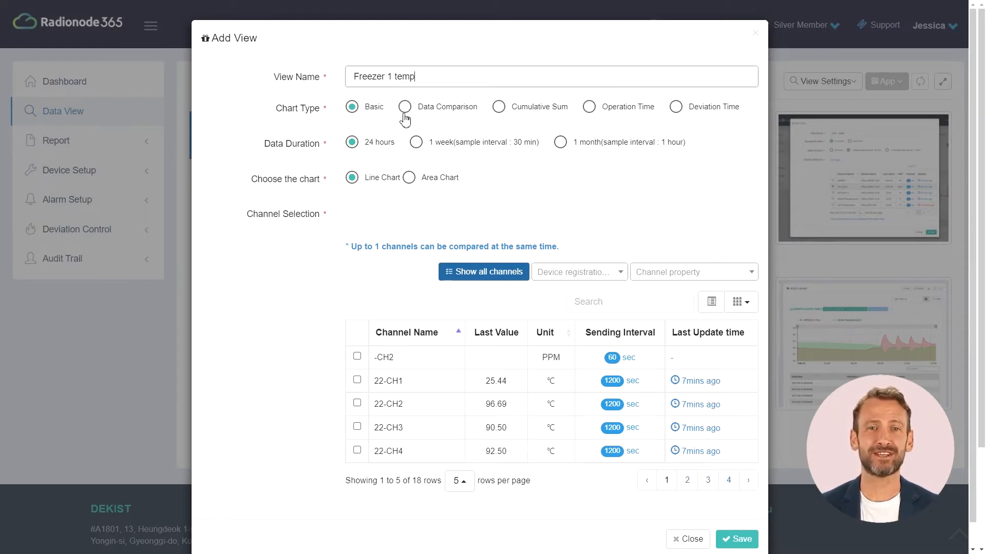
{"action": "left_click", "coordinate": [372, 112]}
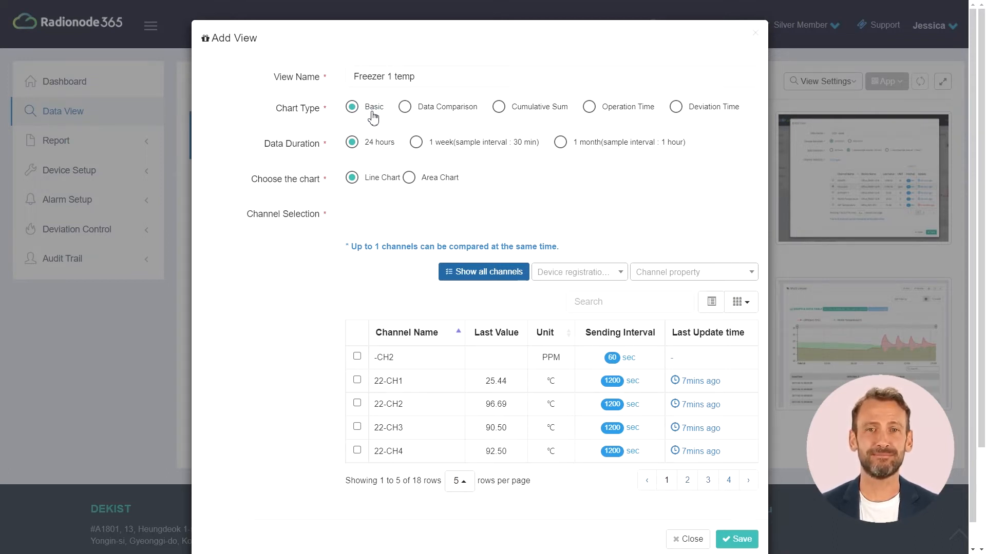
{"action": "left_click", "coordinate": [371, 143]}
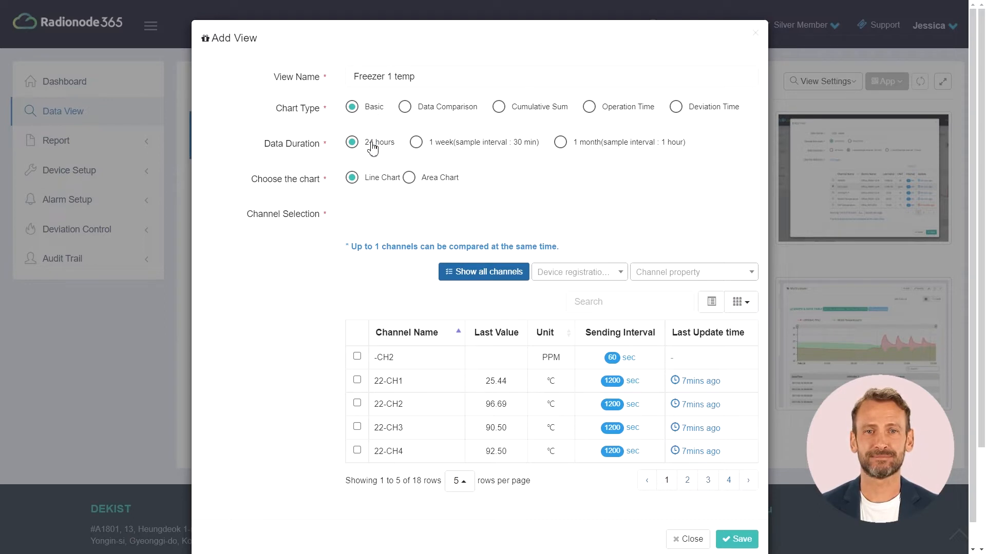
{"action": "left_click", "coordinate": [374, 180]}
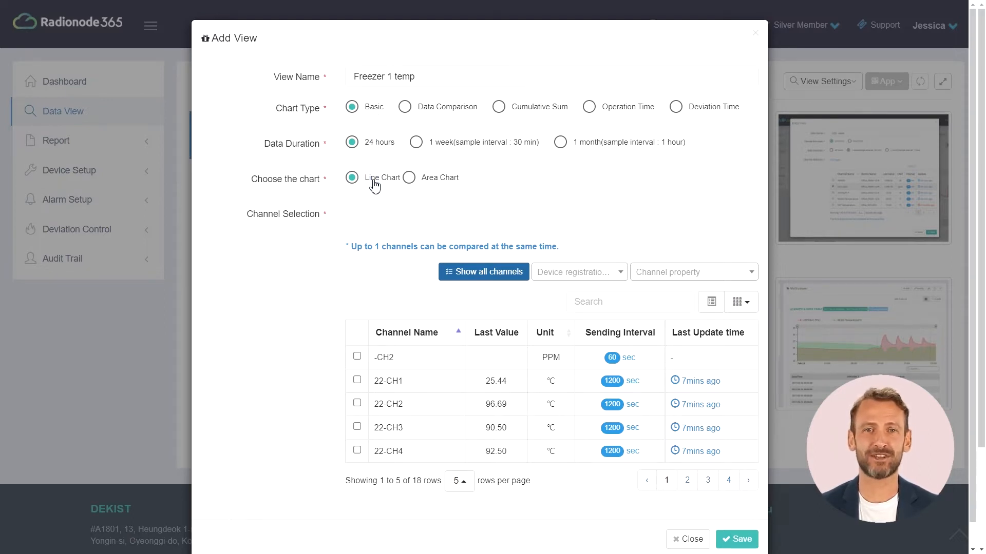
Step: Filter channels by 'fr', select the freezer channel, and save the view
{"action": "left_click", "coordinate": [606, 307]}
{"action": "type", "text": "fr"}
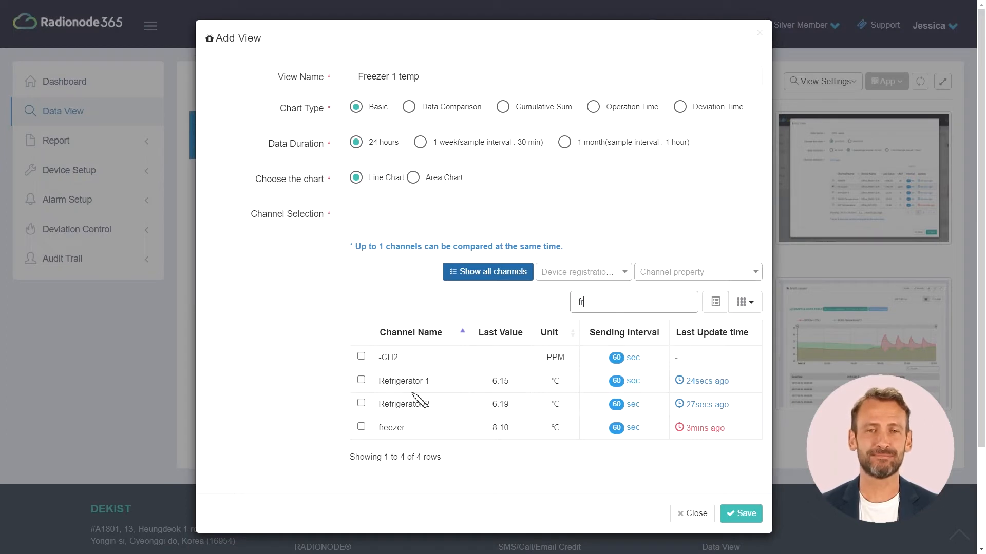
{"action": "left_click", "coordinate": [361, 427]}
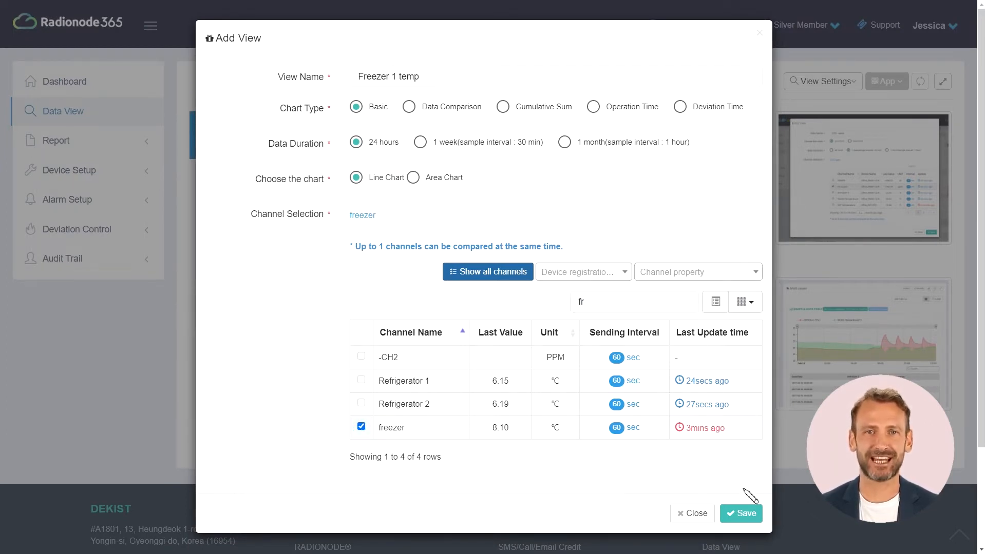
{"action": "left_click", "coordinate": [746, 514]}
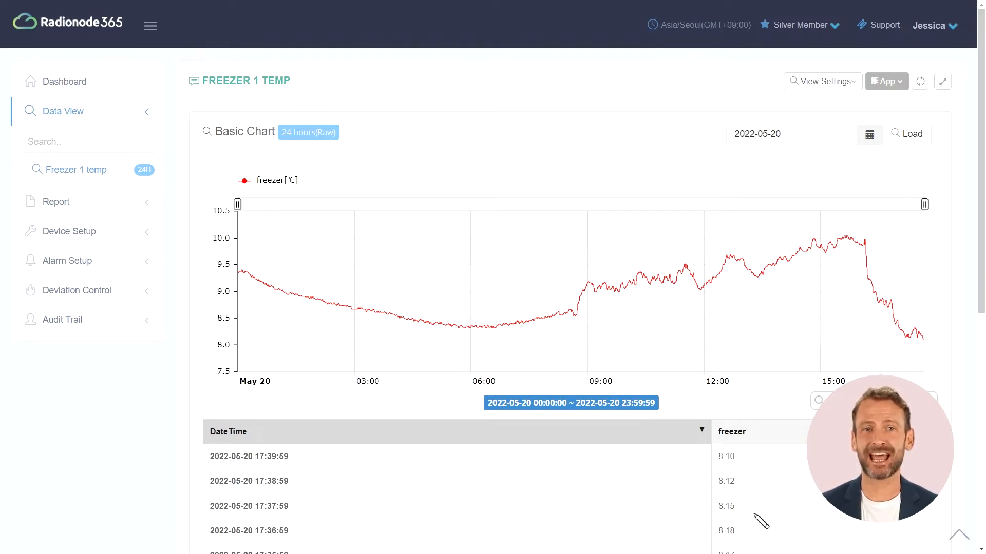
Step: Page the freezer readings table forward four pages to results 41–50
{"action": "scroll", "coordinate": [761, 521], "scroll_direction": "down", "scroll_amount": 5}
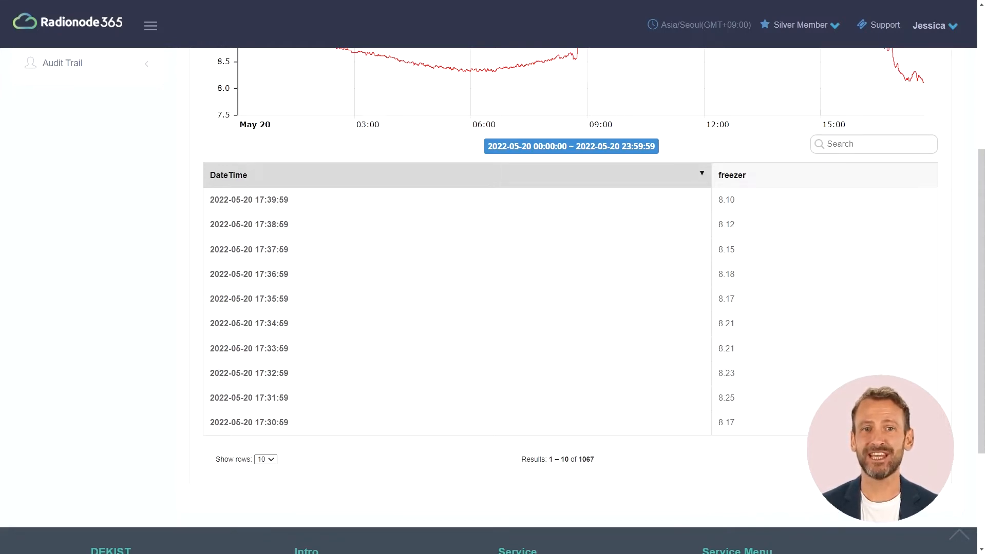
{"action": "left_click", "coordinate": [915, 460]}
{"action": "left_click", "coordinate": [915, 459]}
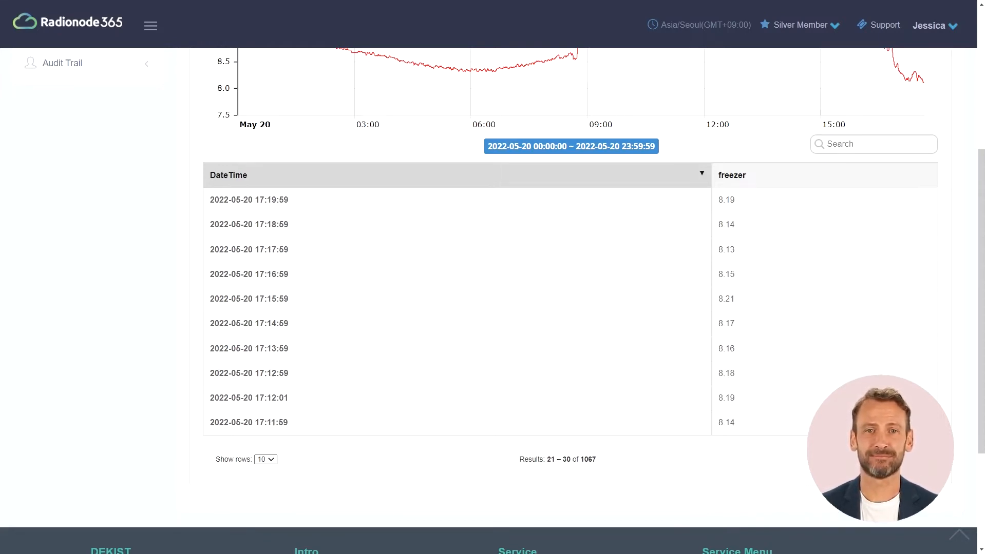
{"action": "left_click", "coordinate": [915, 460]}
{"action": "left_click", "coordinate": [915, 459]}
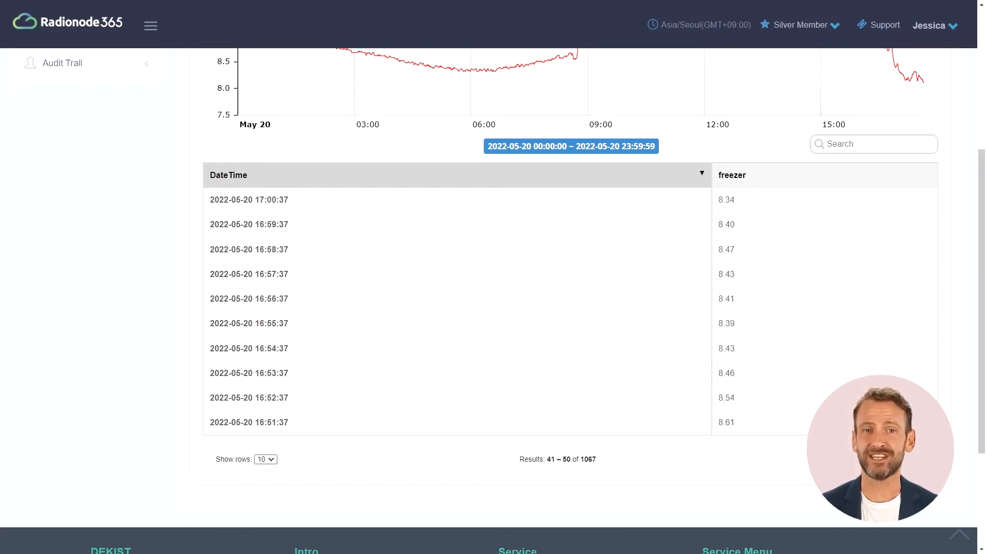
{"action": "scroll", "coordinate": [565, 297], "scroll_direction": "up", "scroll_amount": 5}
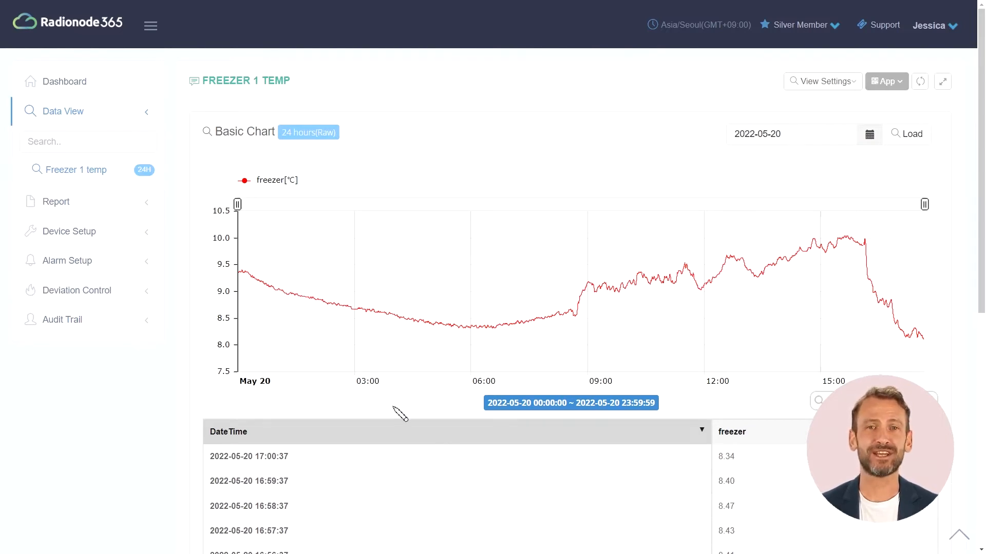
Step: Zoom the chart to about 03:00–06:00, then 03:29–04:00, and reset to the full day
{"action": "mouse_move", "coordinate": [357, 374]}
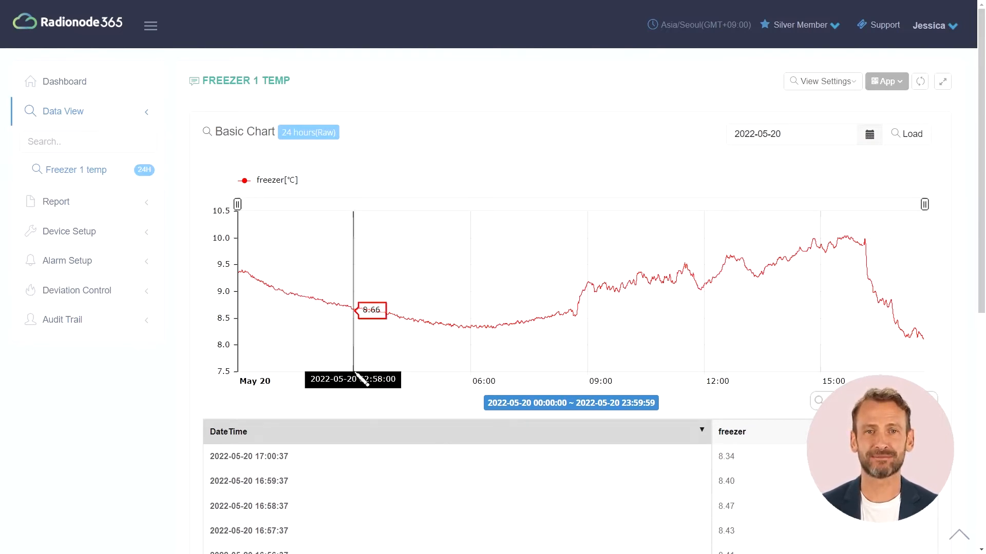
{"action": "left_click_drag", "start_coordinate": [355, 377], "coordinate": [474, 374]}
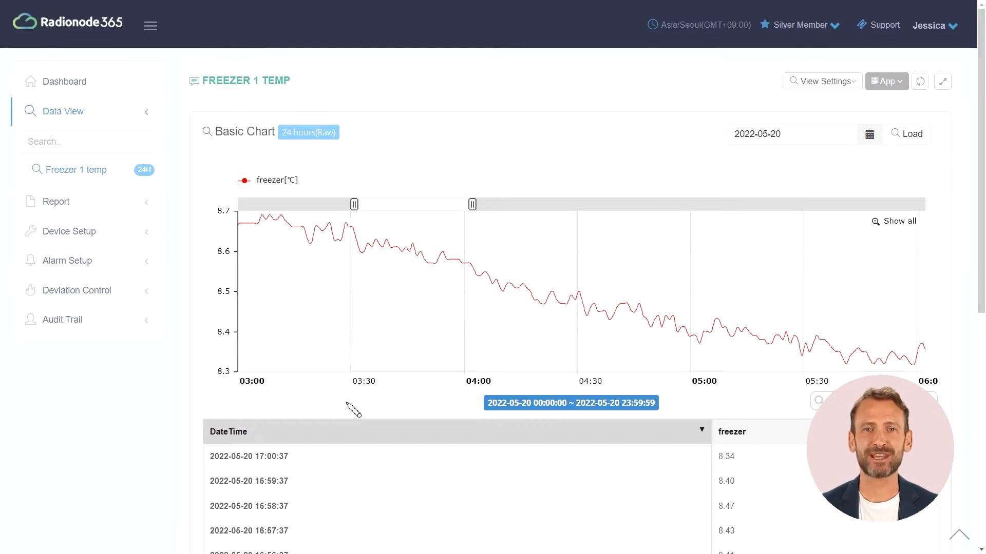
{"action": "mouse_move", "coordinate": [352, 371]}
{"action": "left_click_drag", "start_coordinate": [351, 370], "coordinate": [466, 372]}
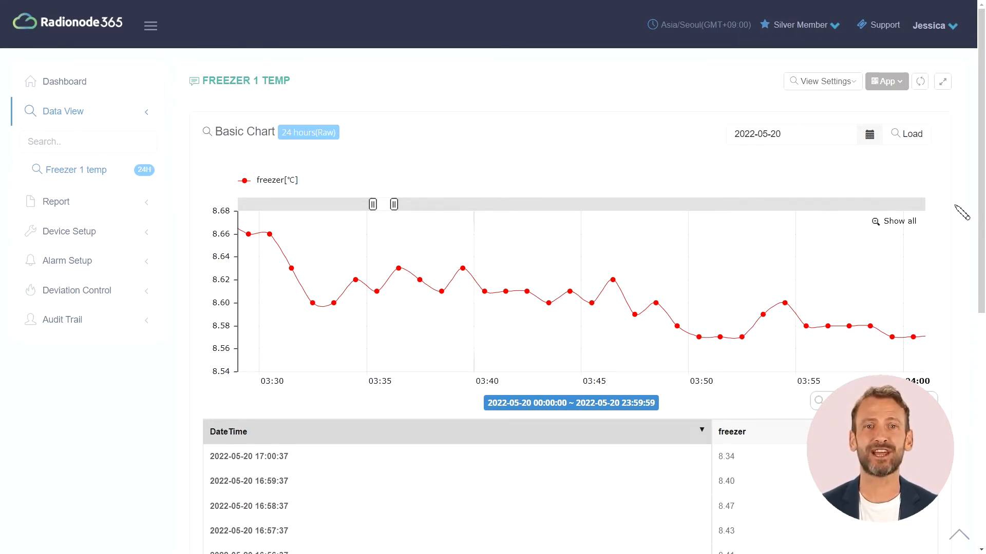
{"action": "left_click", "coordinate": [898, 222]}
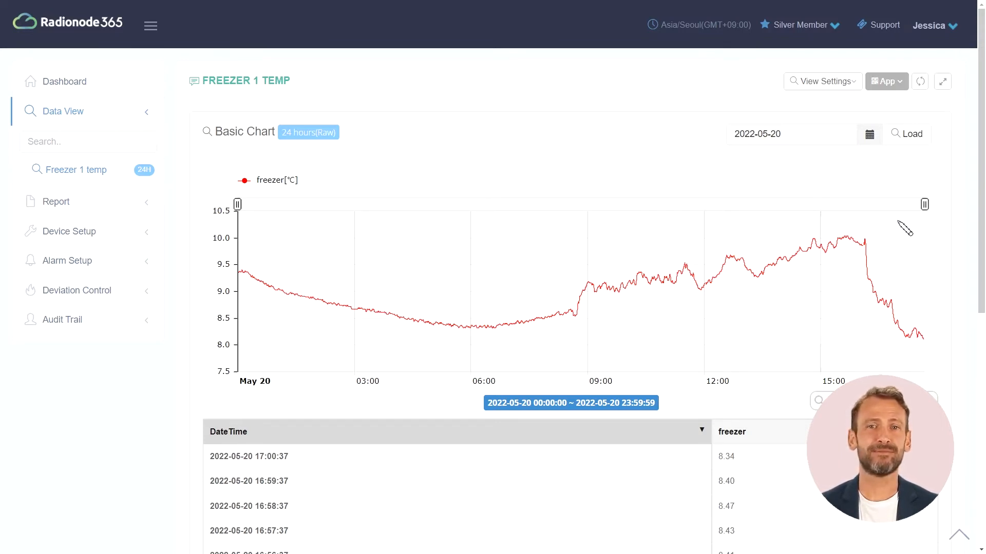
Step: Load the freezer readings for 2022-05-19
{"action": "left_click", "coordinate": [869, 134]}
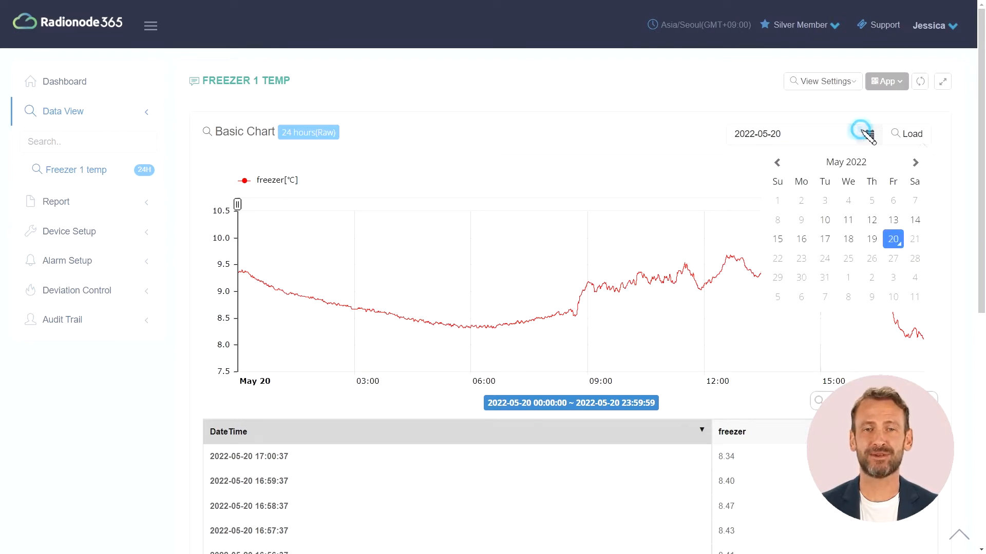
{"action": "left_click", "coordinate": [871, 241]}
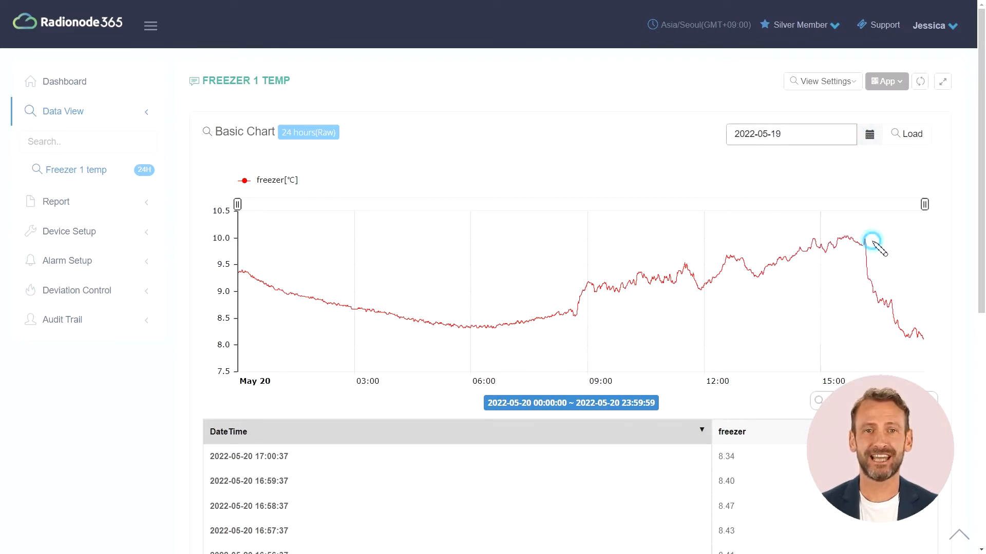
{"action": "left_click", "coordinate": [904, 141]}
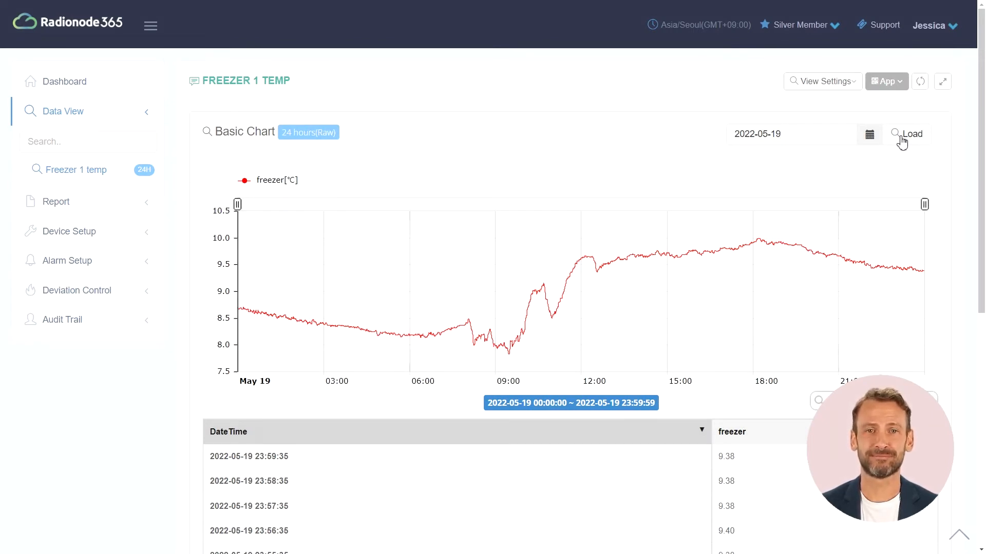
{"action": "left_click", "coordinate": [832, 82]}
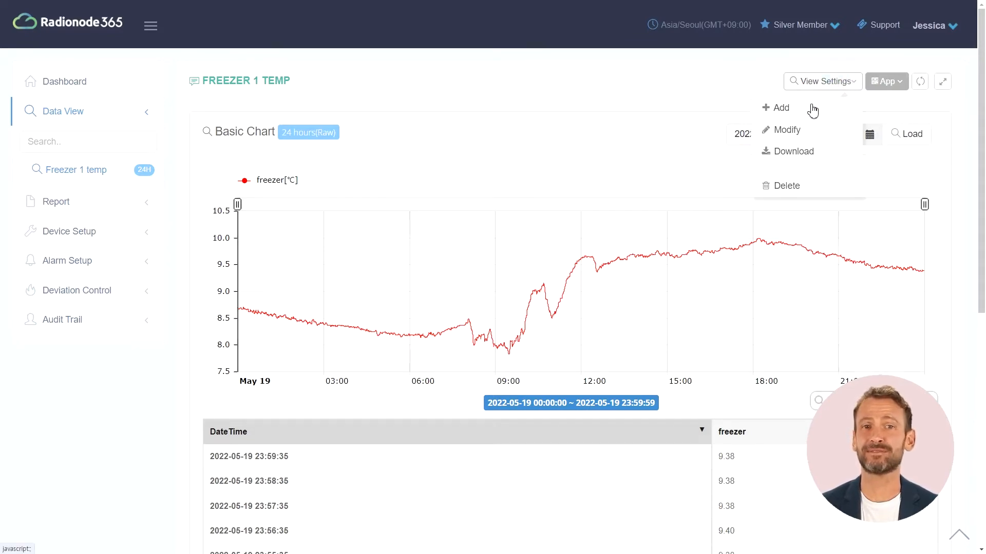
Step: Add a view named 'Temp comparison' as a one-week Data Comparison chart
{"action": "left_click", "coordinate": [781, 108]}
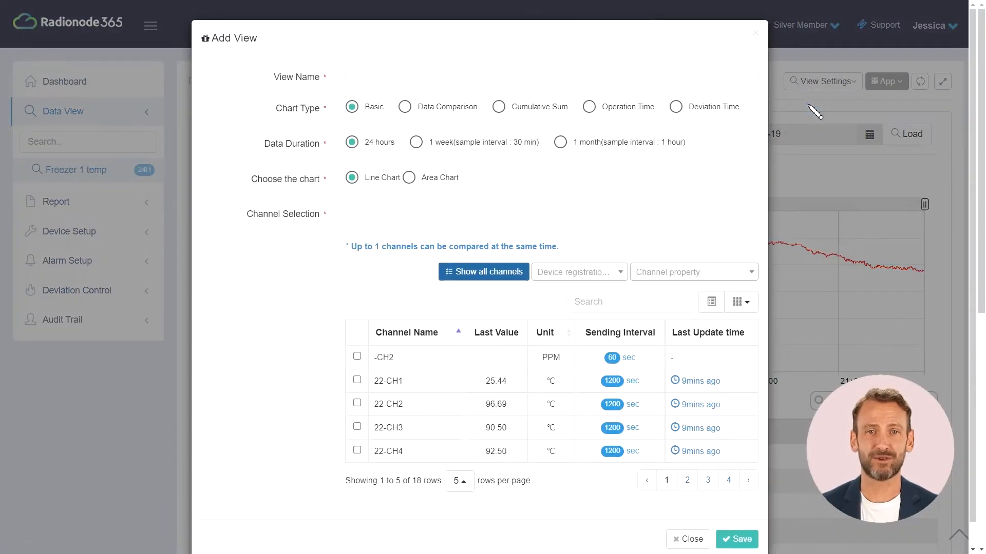
{"action": "left_click", "coordinate": [601, 76]}
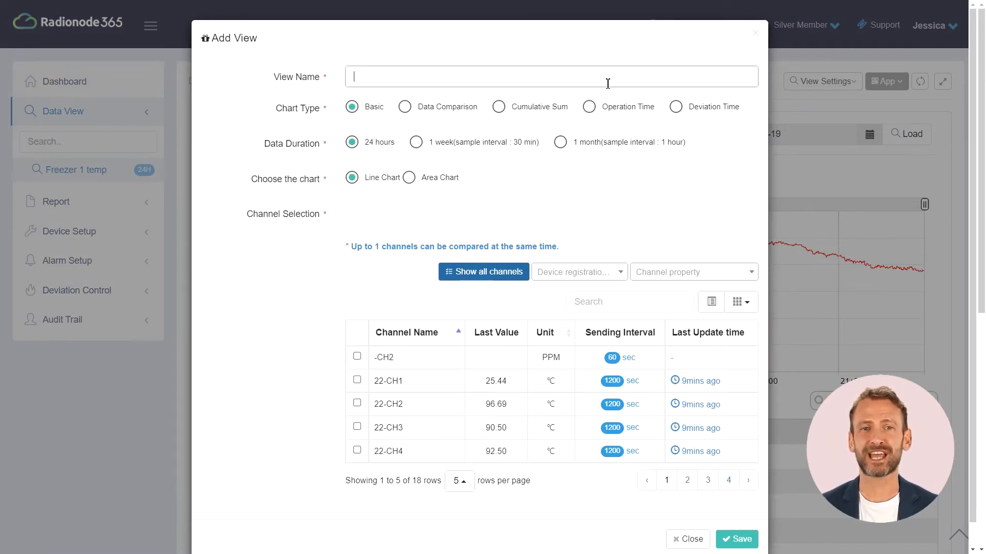
{"action": "type", "text": "Temp comparison"}
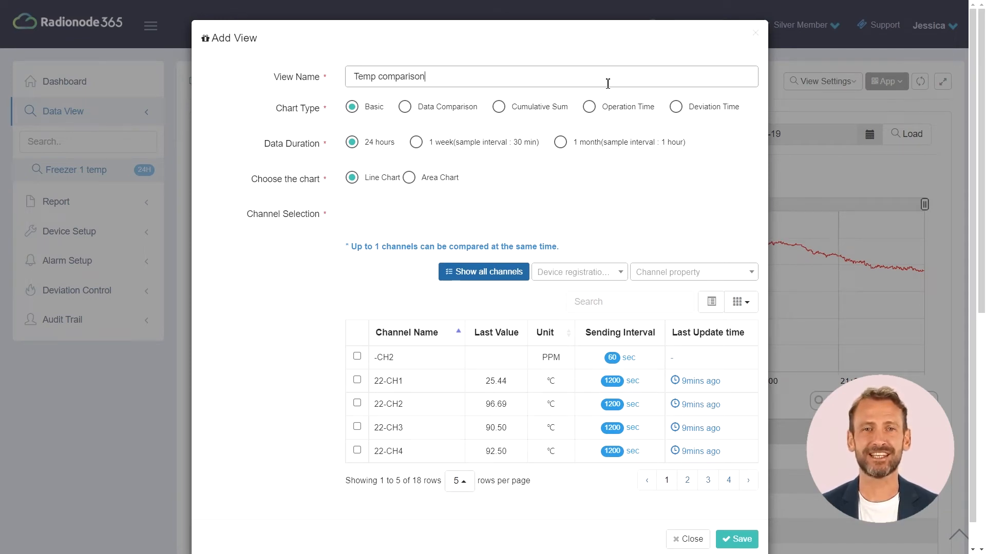
{"action": "left_click", "coordinate": [446, 109]}
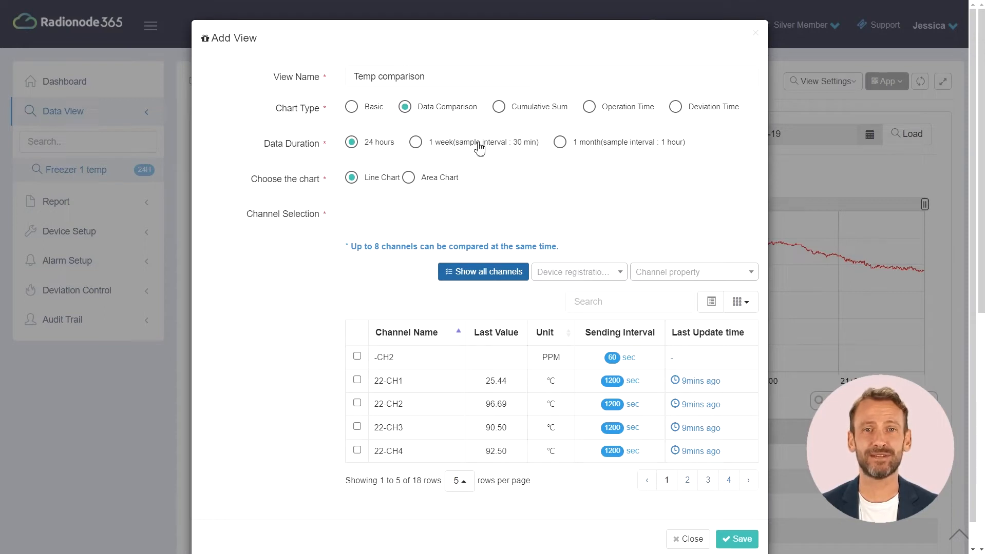
{"action": "left_click", "coordinate": [421, 146]}
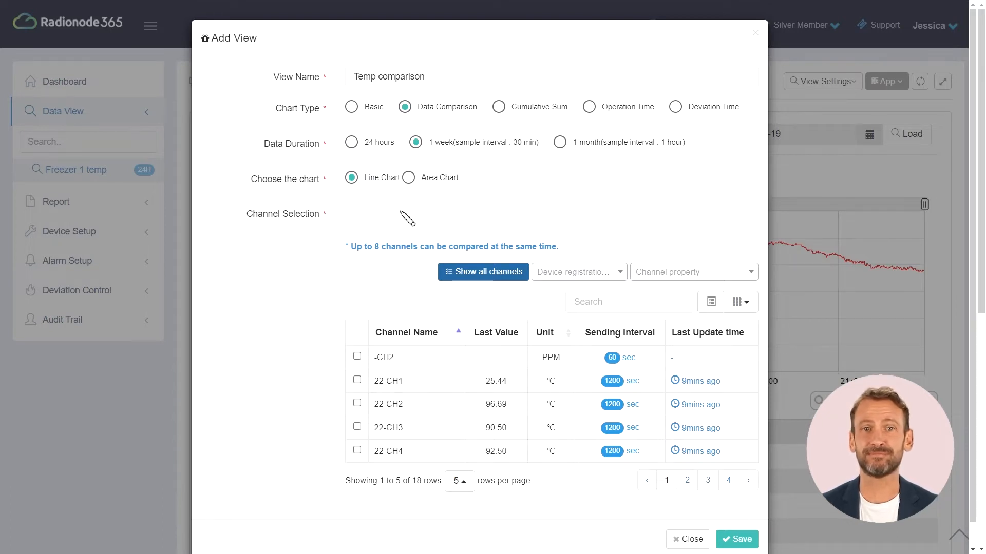
Step: Filter channels by 'r', select Refrigerator 1 and Refrigerator 2, and save the view
{"action": "left_click", "coordinate": [637, 307]}
{"action": "type", "text": "r"}
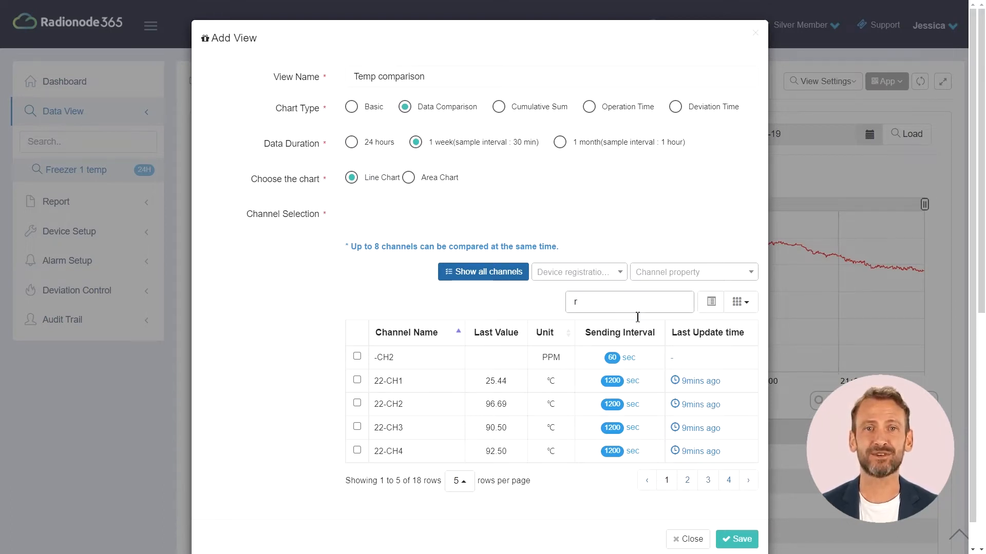
{"action": "left_click", "coordinate": [356, 380]}
{"action": "left_click", "coordinate": [356, 404]}
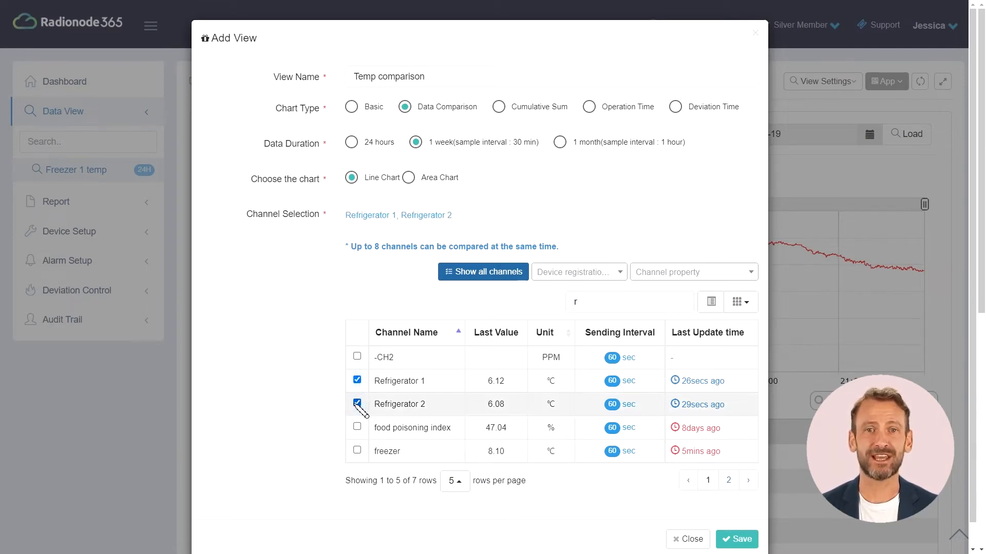
{"action": "left_click", "coordinate": [746, 539]}
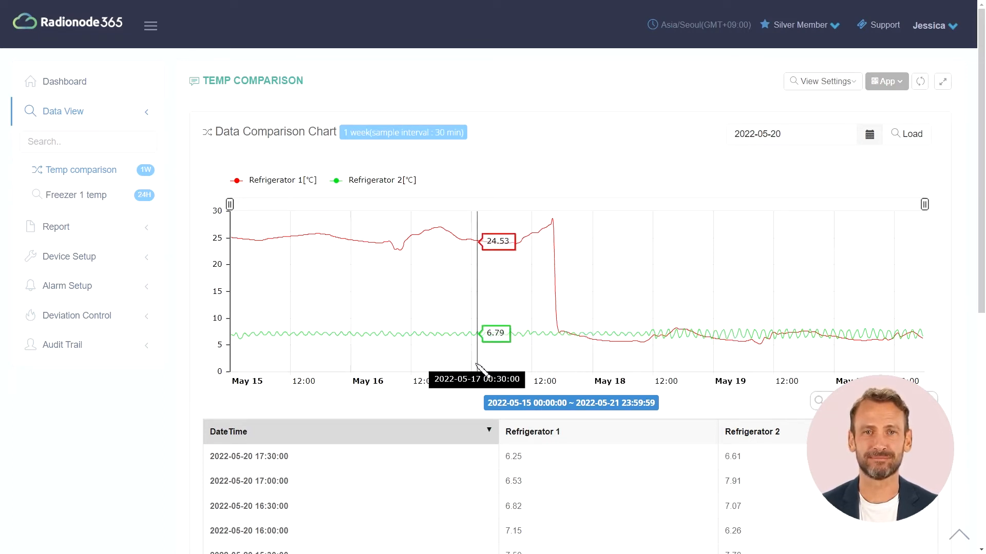
Step: Zoom the comparison chart in on May 16 to May 18
{"action": "left_click_drag", "start_coordinate": [472, 367], "coordinate": [596, 363]}
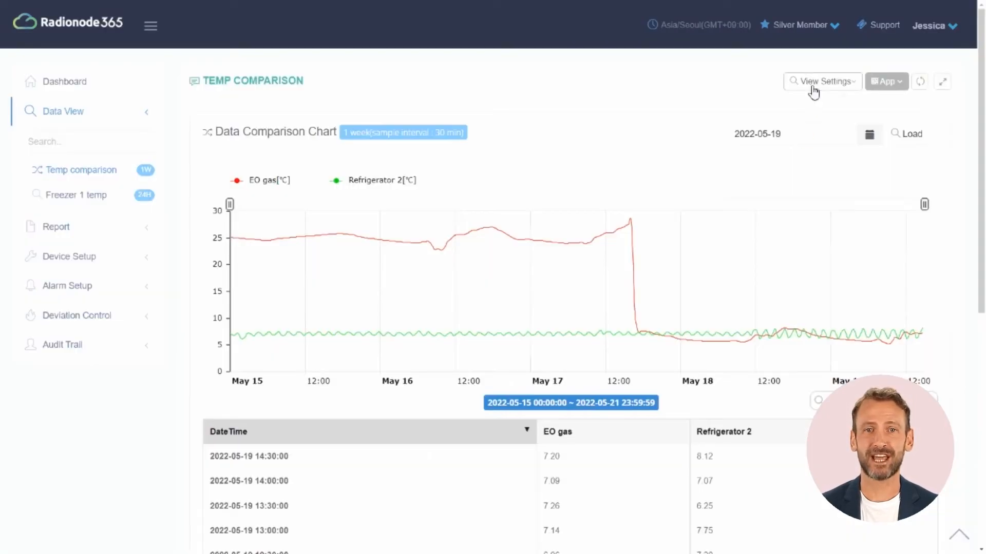
Step: Save an 'Ammonia level' view: Cumulative Sum, 24 hours, NH3 channel
{"action": "left_click", "coordinate": [811, 84]}
{"action": "left_click", "coordinate": [792, 106]}
{"action": "left_click", "coordinate": [534, 90]}
{"action": "type", "text": "Amm"}
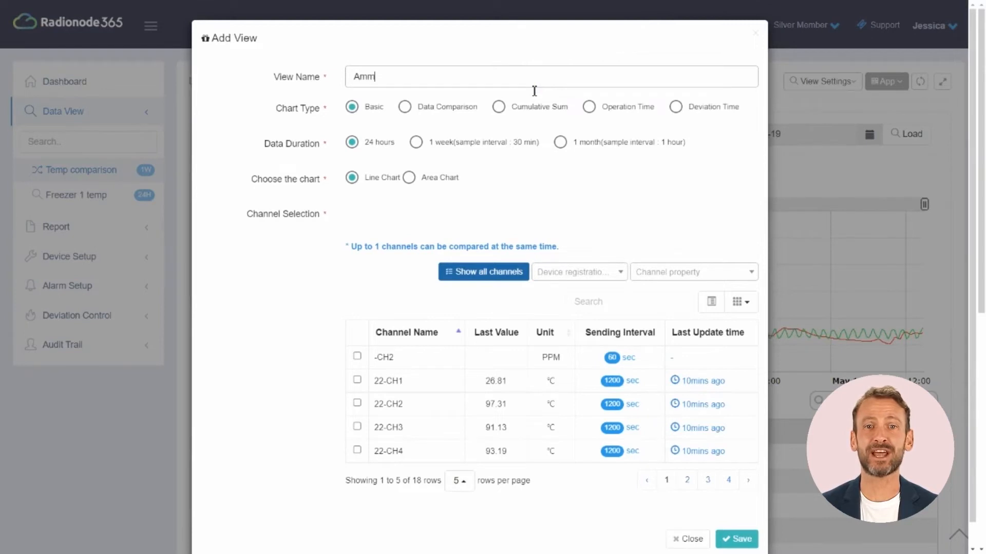
{"action": "type", "text": "oni"}
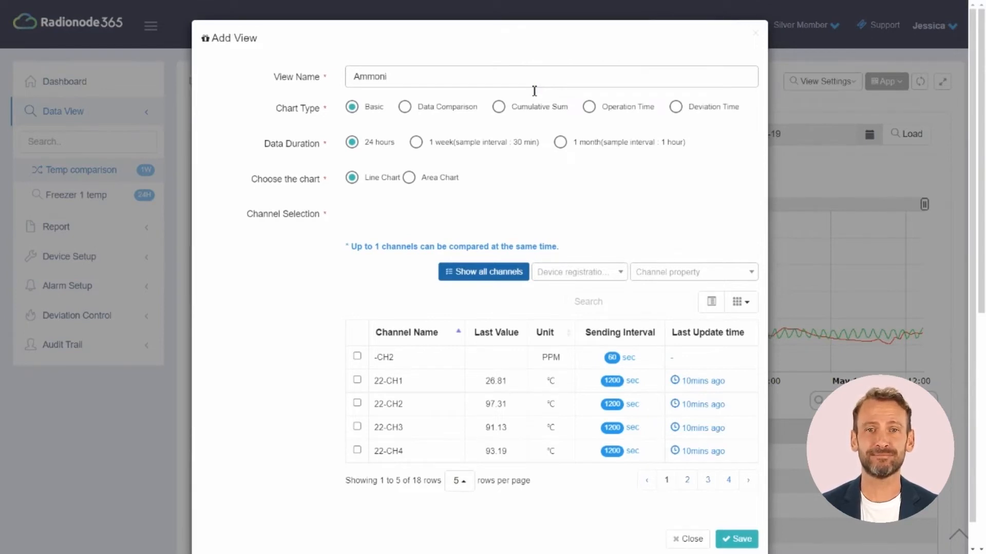
{"action": "type", "text": "a l"}
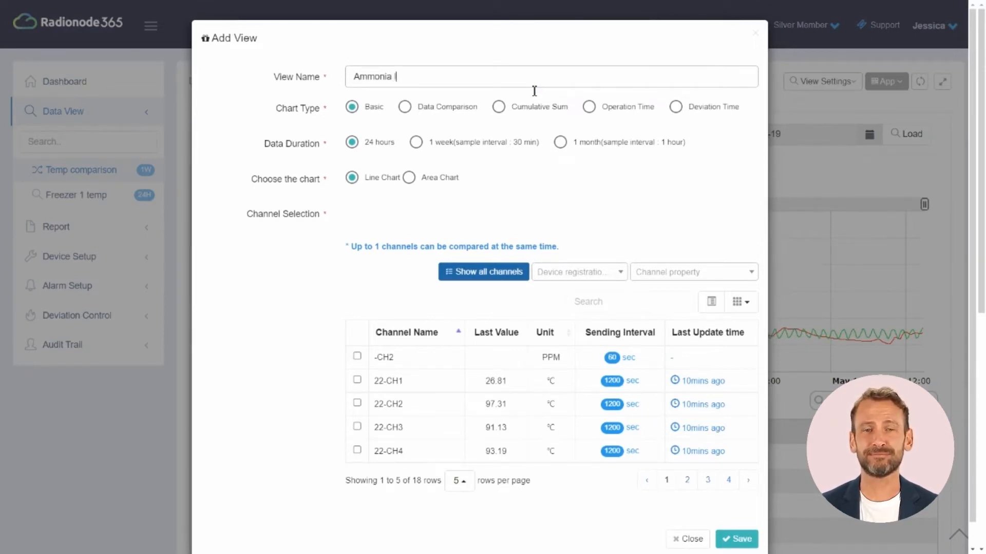
{"action": "type", "text": "evel"}
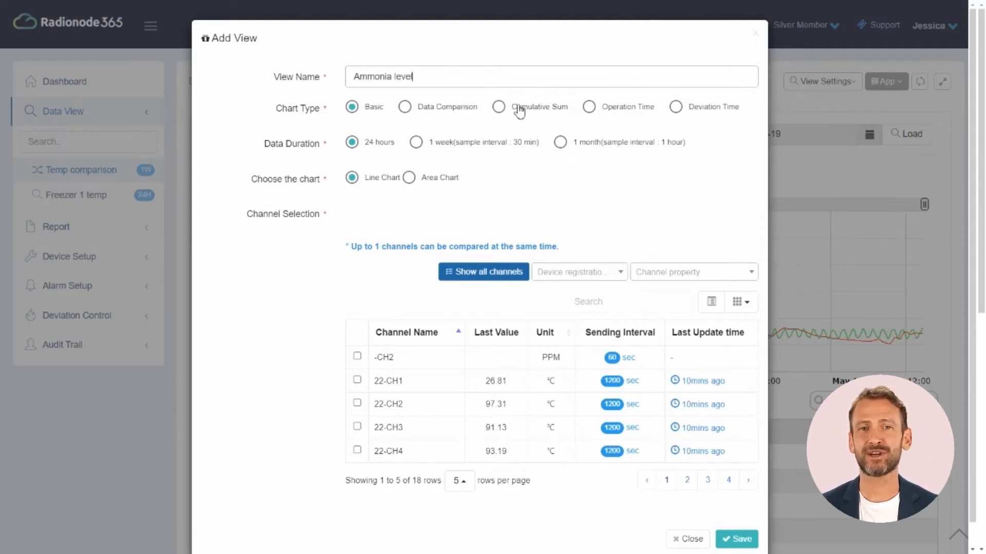
{"action": "left_click", "coordinate": [516, 107]}
{"action": "left_click", "coordinate": [364, 146]}
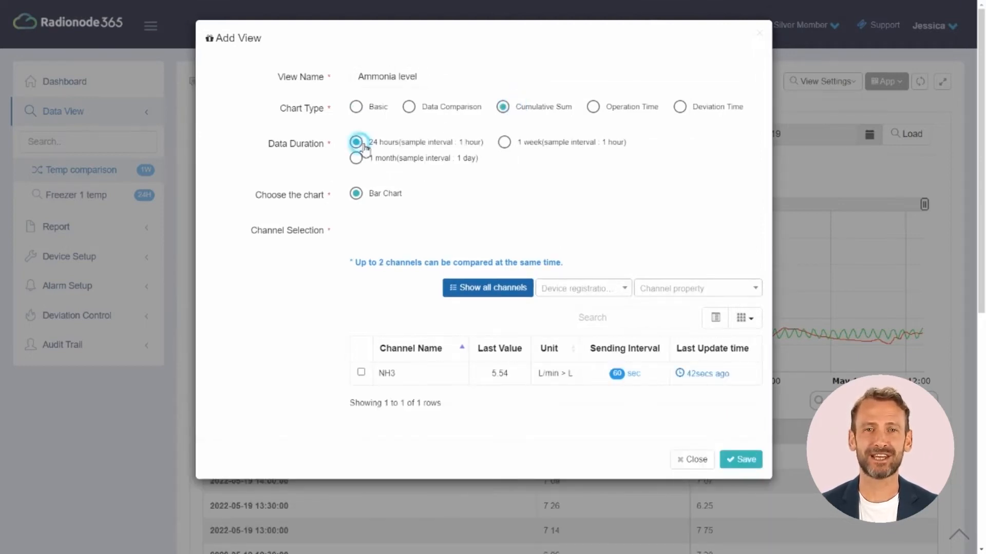
{"action": "left_click", "coordinate": [361, 372]}
{"action": "left_click", "coordinate": [749, 455]}
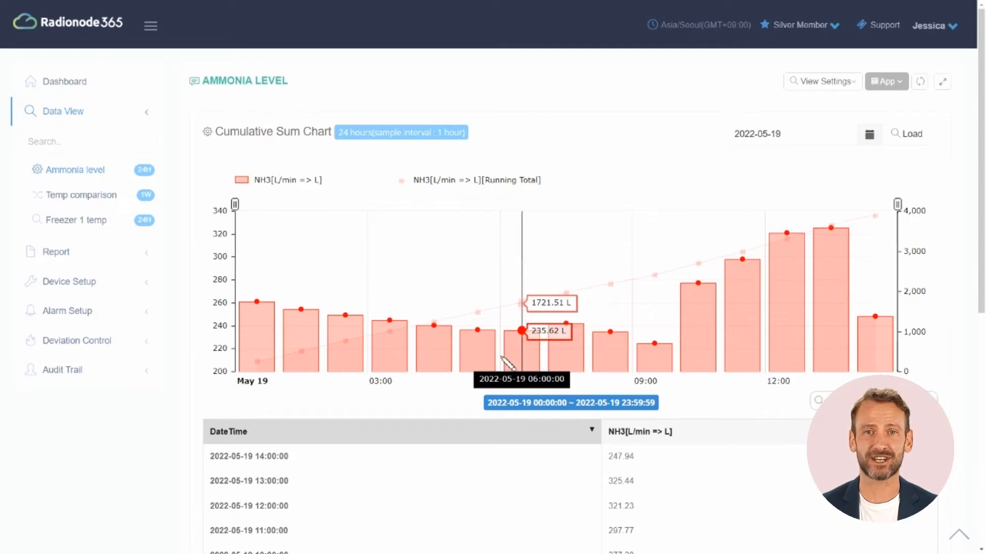
Step: Zoom the NH3 chart to 05:00–09:00, then narrow it to 06:00–08:00
{"action": "left_click_drag", "start_coordinate": [478, 359], "coordinate": [662, 365]}
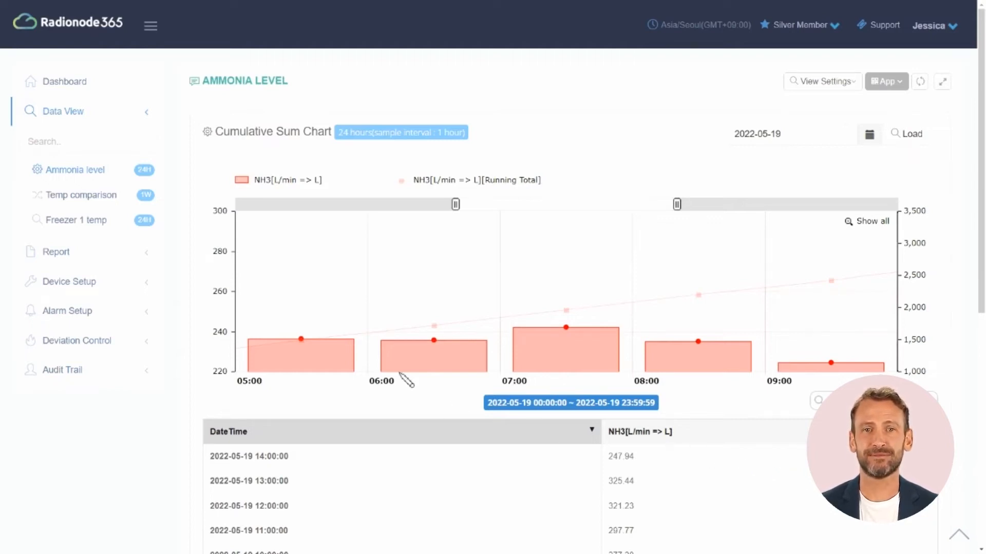
{"action": "left_click_drag", "start_coordinate": [540, 355], "coordinate": [693, 365]}
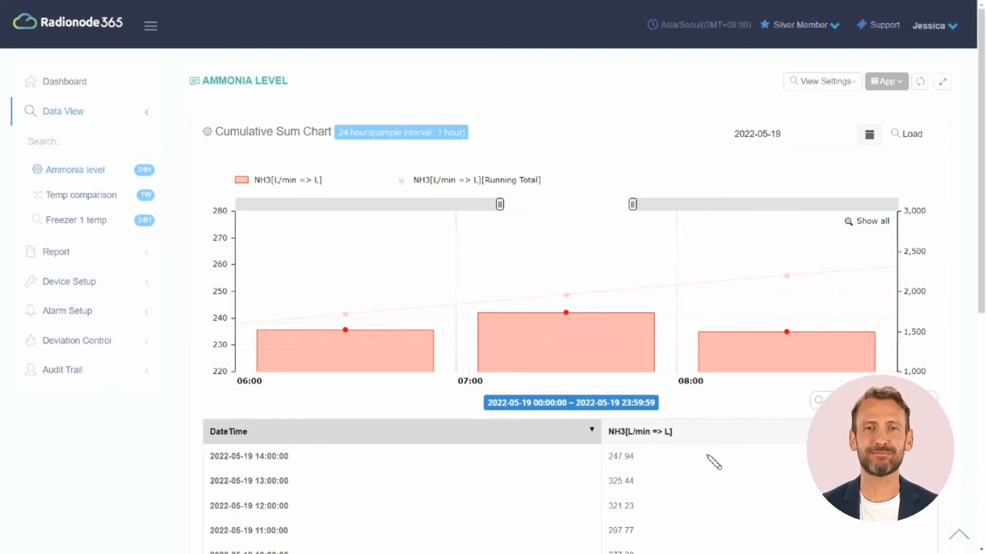
Step: Reset the chart zoom and load the NH3 data for 2022-05-18
{"action": "left_click", "coordinate": [856, 222]}
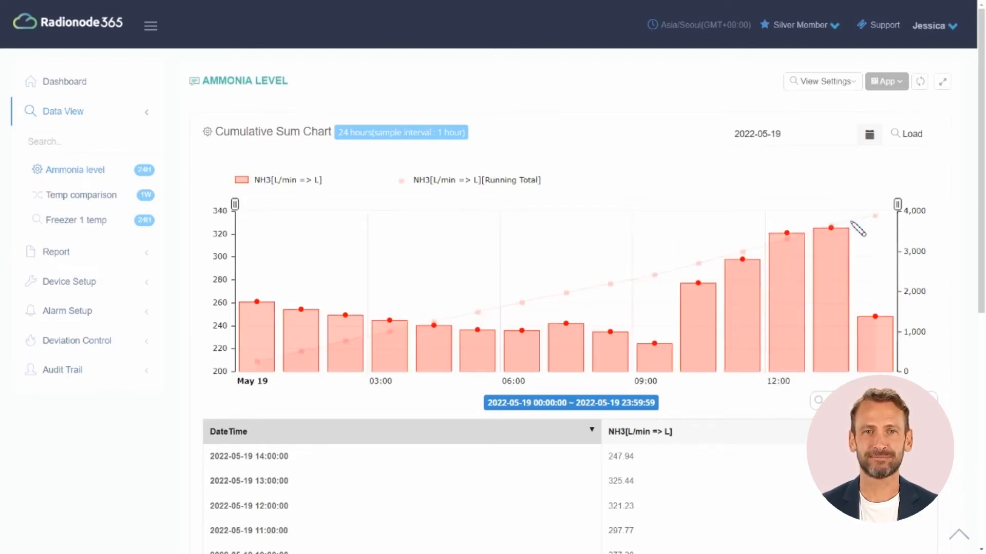
{"action": "left_click", "coordinate": [869, 135]}
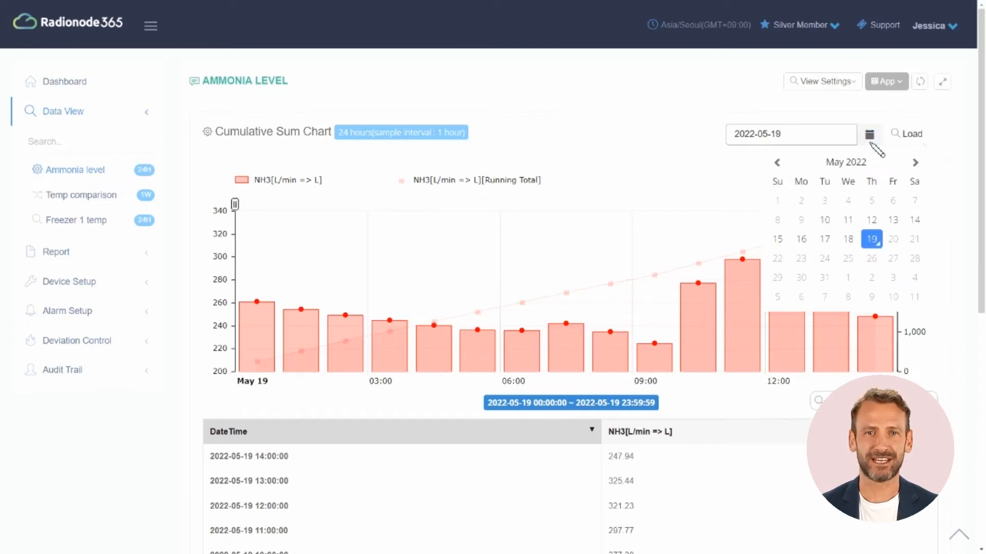
{"action": "left_click", "coordinate": [848, 239]}
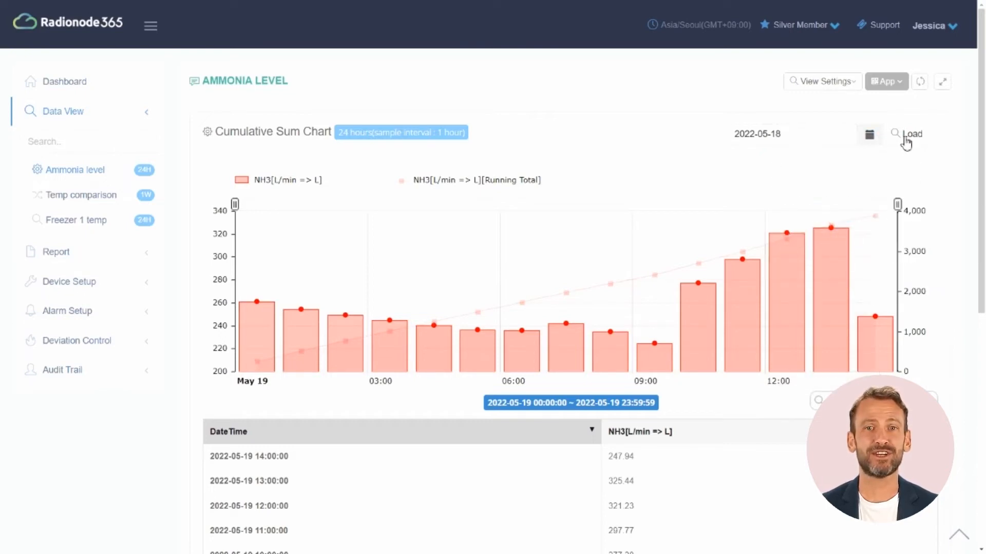
{"action": "left_click", "coordinate": [905, 136]}
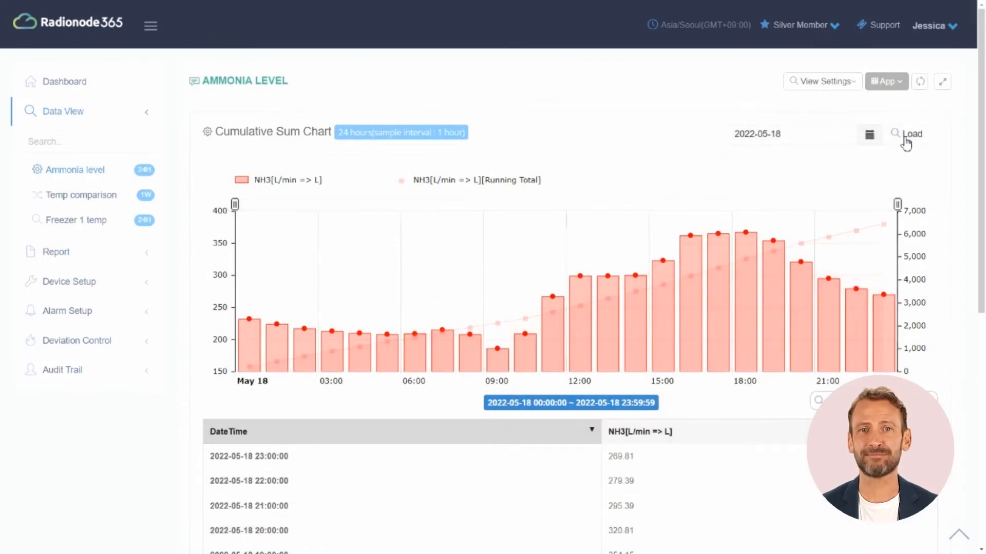
Step: Change the Ammonia level view's data duration to 1 month and save it
{"action": "left_click", "coordinate": [832, 88]}
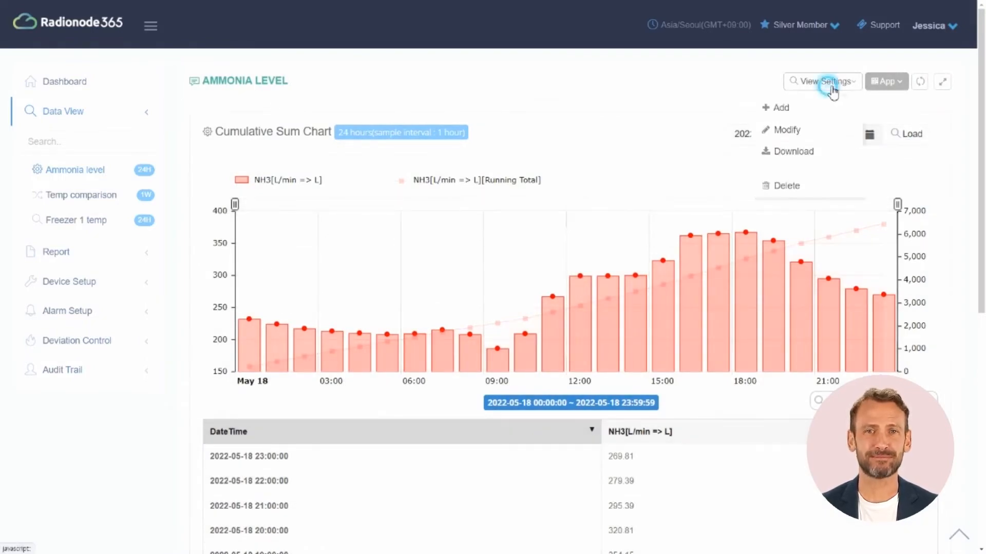
{"action": "left_click", "coordinate": [822, 131]}
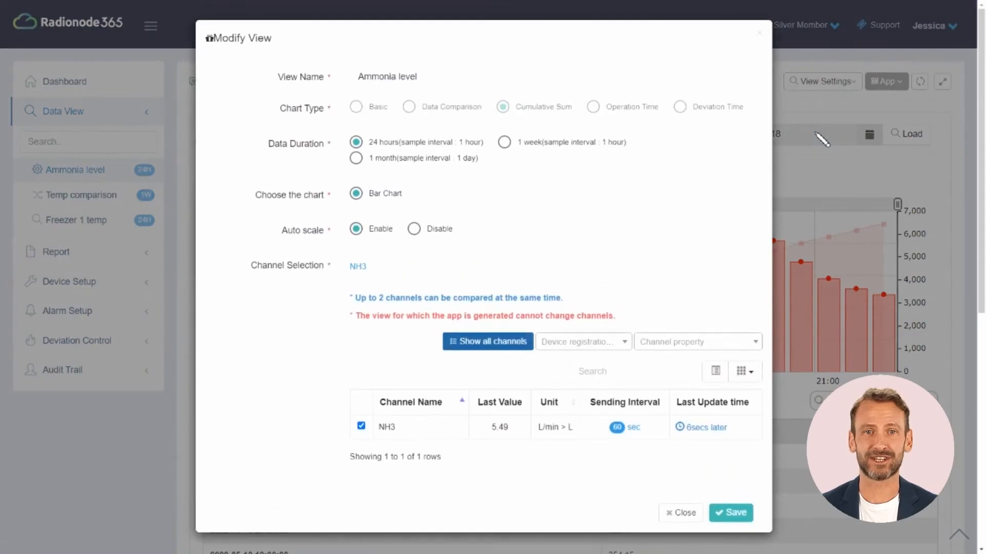
{"action": "left_click", "coordinate": [417, 158]}
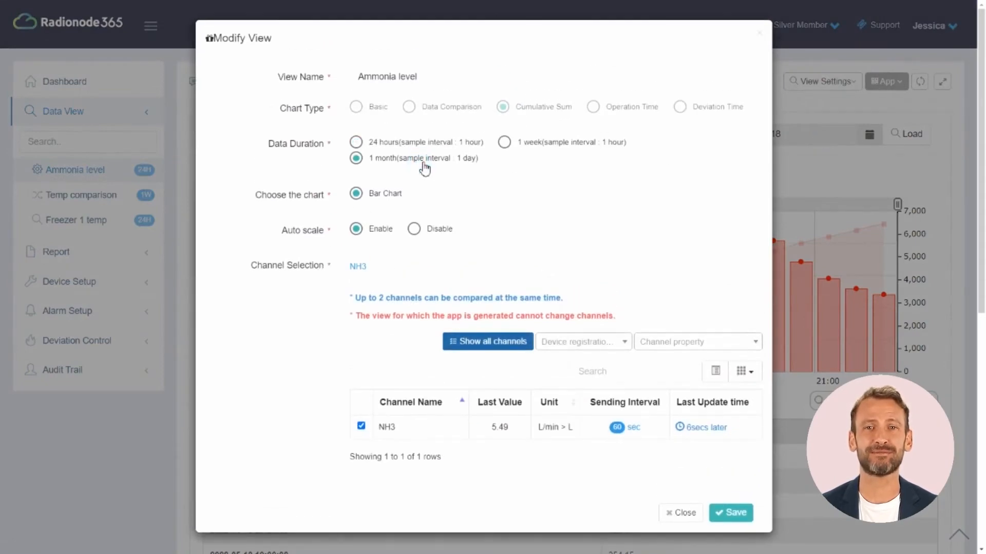
{"action": "left_click", "coordinate": [739, 515]}
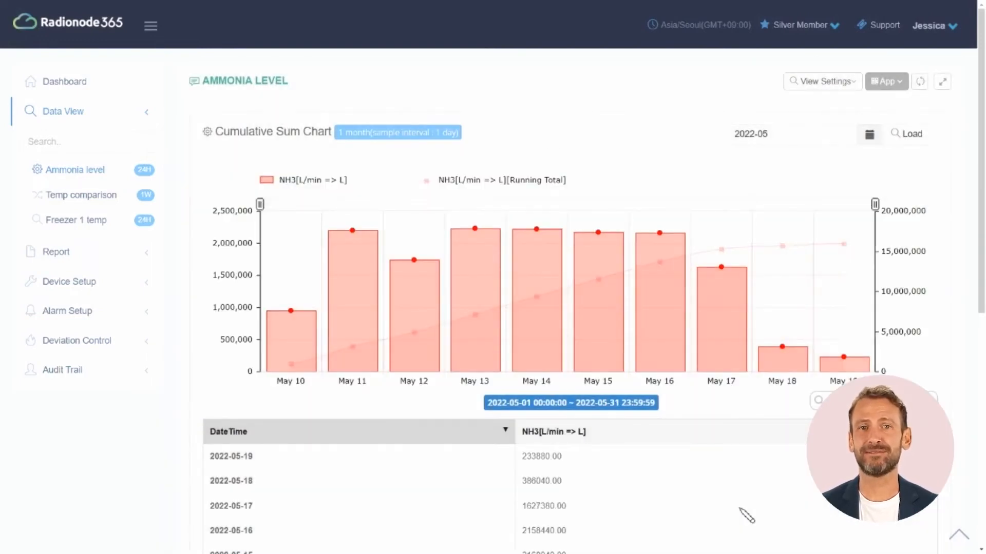
{"action": "scroll", "coordinate": [747, 515], "scroll_direction": "down", "scroll_amount": 2}
{"action": "scroll", "coordinate": [747, 515], "scroll_direction": "up", "scroll_amount": 2}
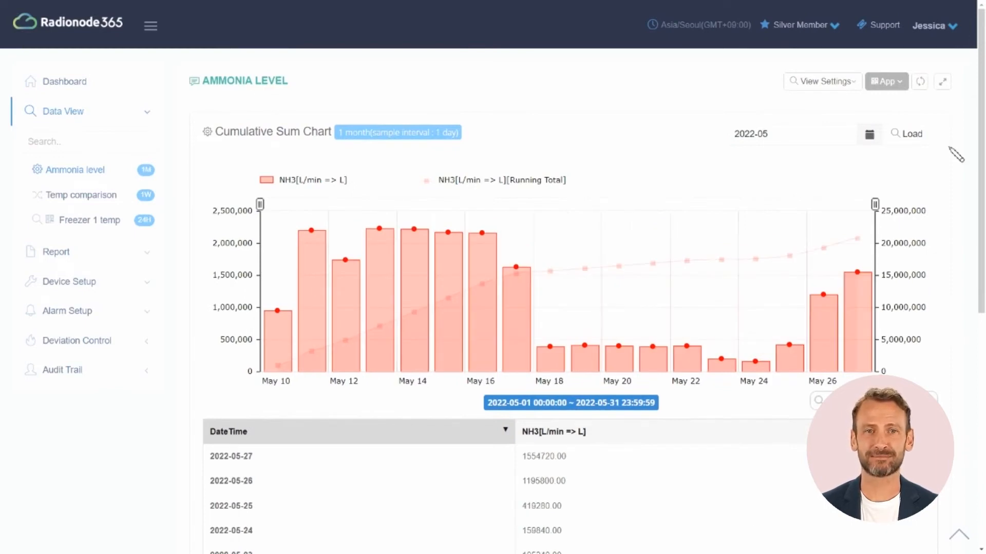
Step: Add an 'EO exposure time' Operation Time view with range 5–8 over 1 week
{"action": "left_click", "coordinate": [846, 81]}
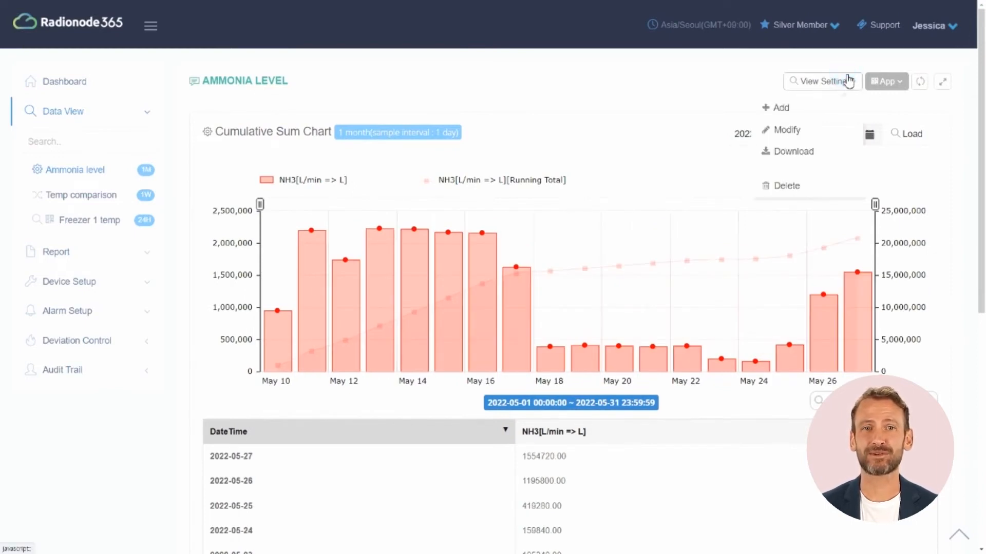
{"action": "left_click", "coordinate": [816, 108]}
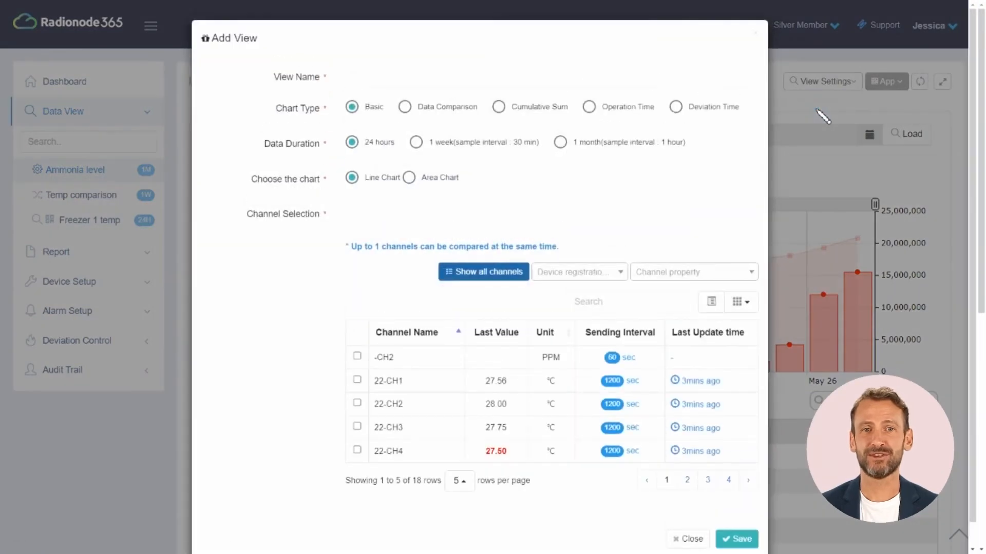
{"action": "left_click", "coordinate": [700, 86]}
{"action": "type", "text": "EO exposure time"}
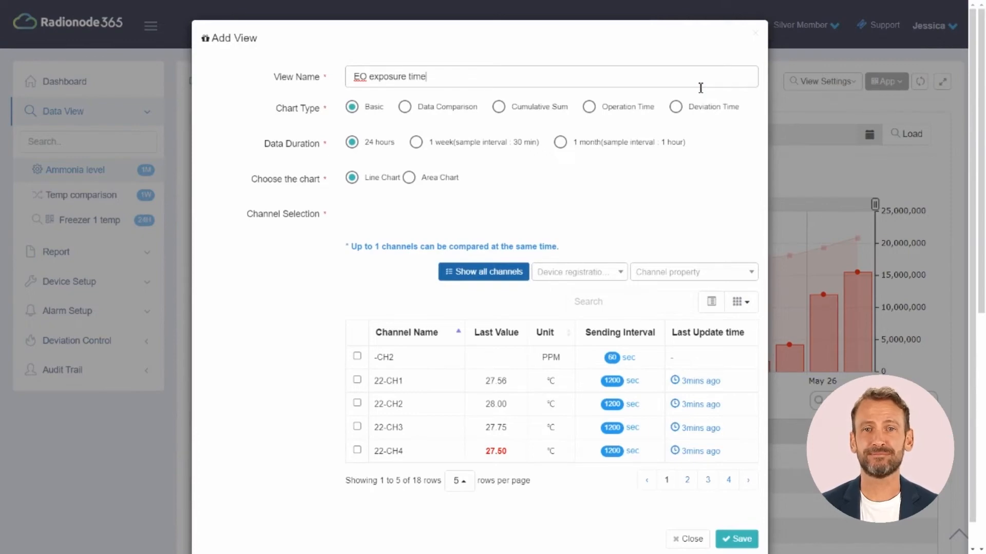
{"action": "left_click", "coordinate": [639, 109]}
{"action": "left_click", "coordinate": [462, 147]}
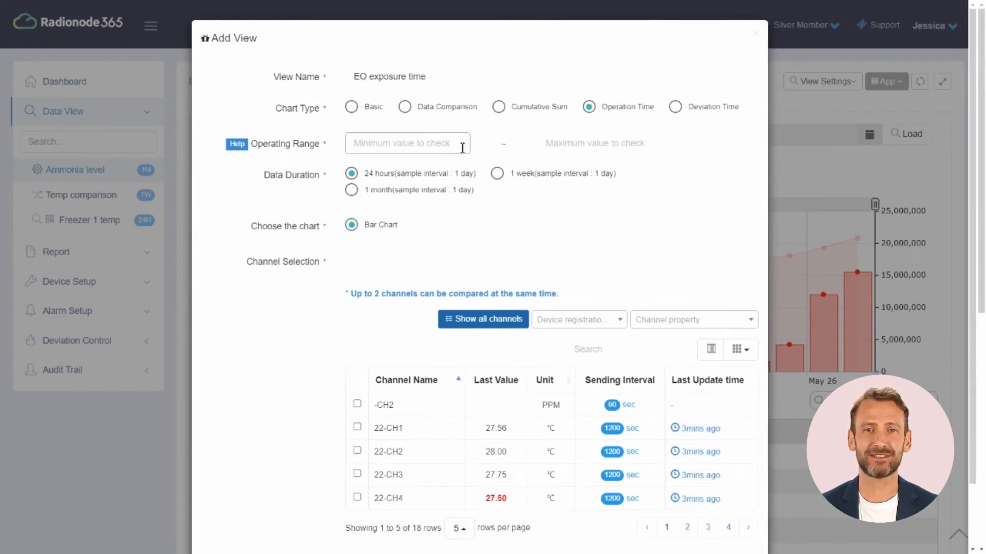
{"action": "type", "text": "5"}
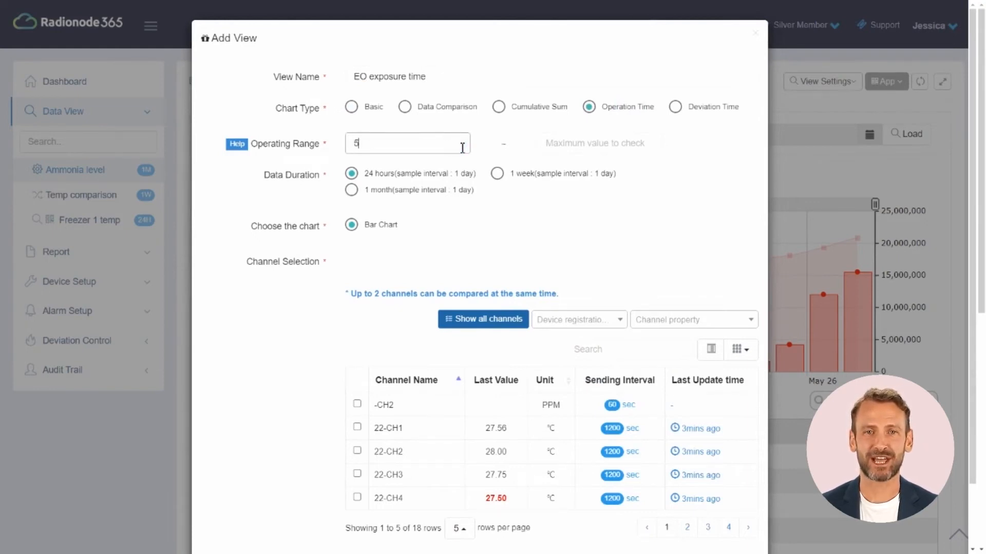
{"action": "left_click", "coordinate": [575, 148]}
{"action": "type", "text": "8"}
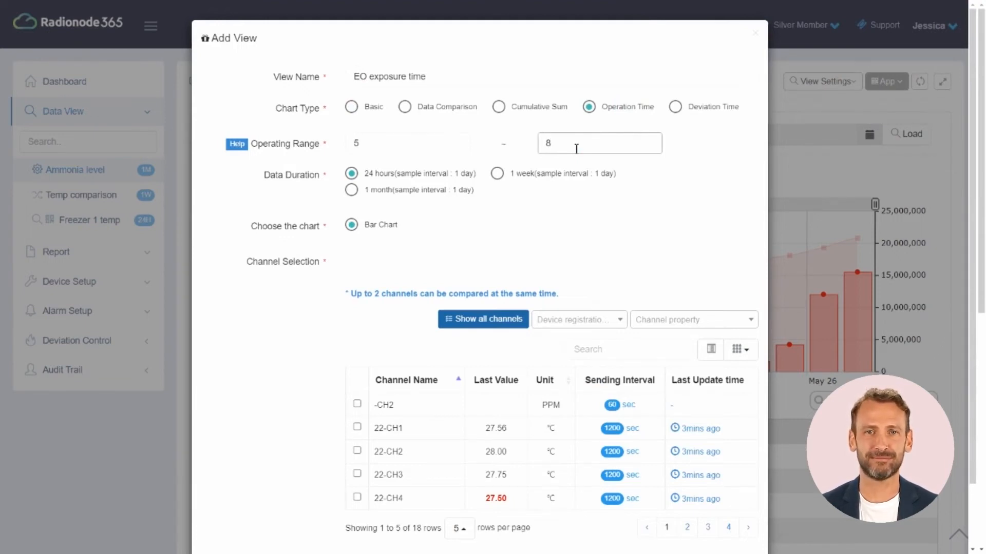
{"action": "left_click", "coordinate": [534, 174]}
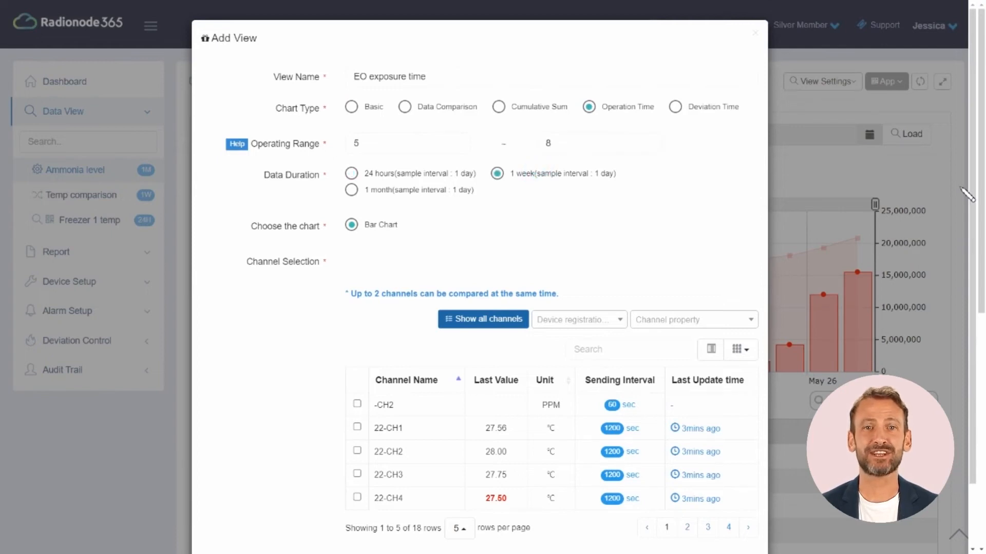
Step: Filter channels by 'eo', select EO gas, and save the view
{"action": "left_click", "coordinate": [600, 353]}
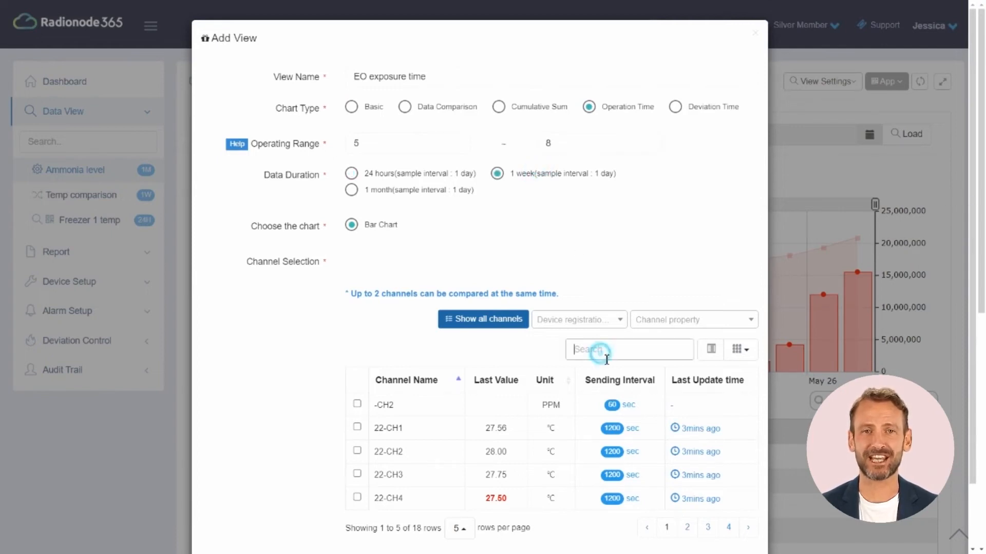
{"action": "type", "text": "eo"}
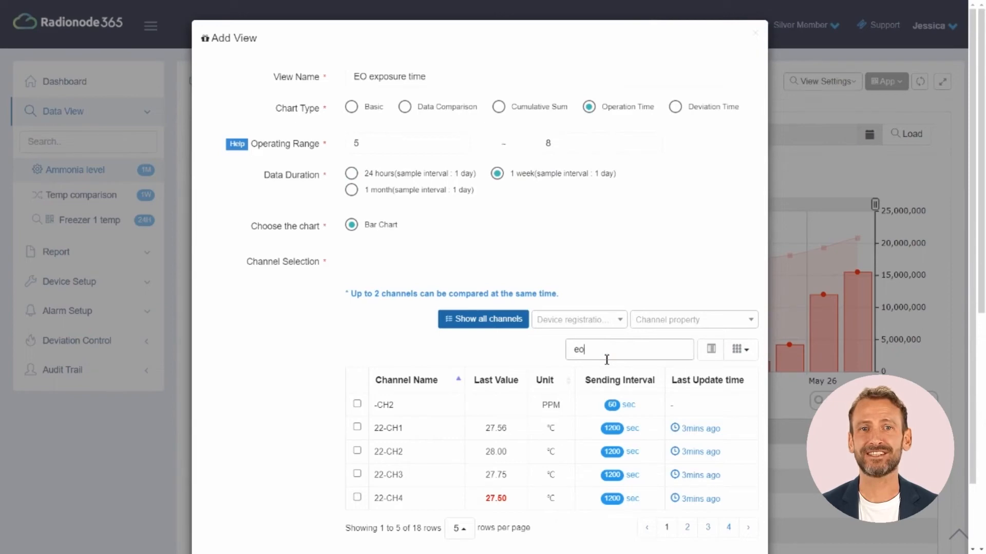
{"action": "left_click", "coordinate": [377, 405]}
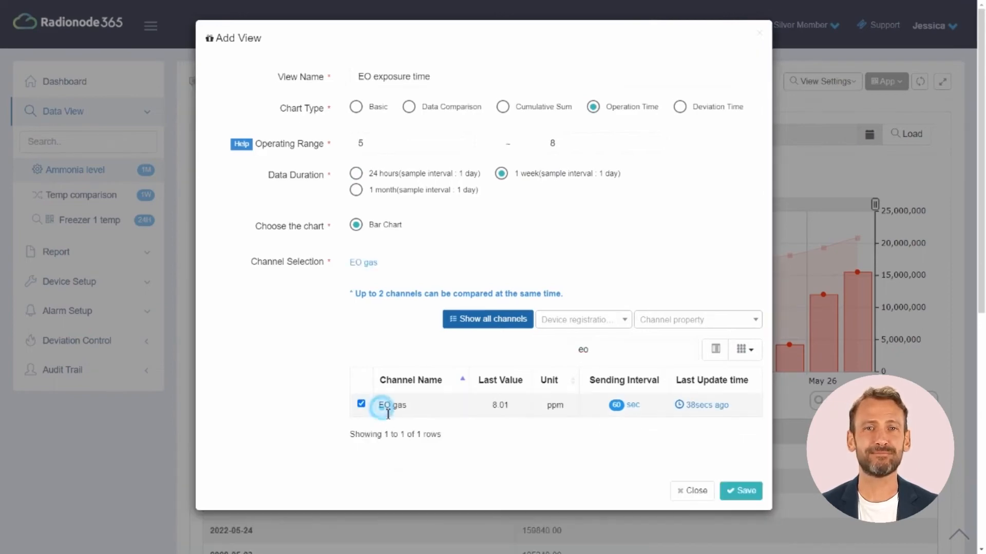
{"action": "left_click", "coordinate": [744, 490]}
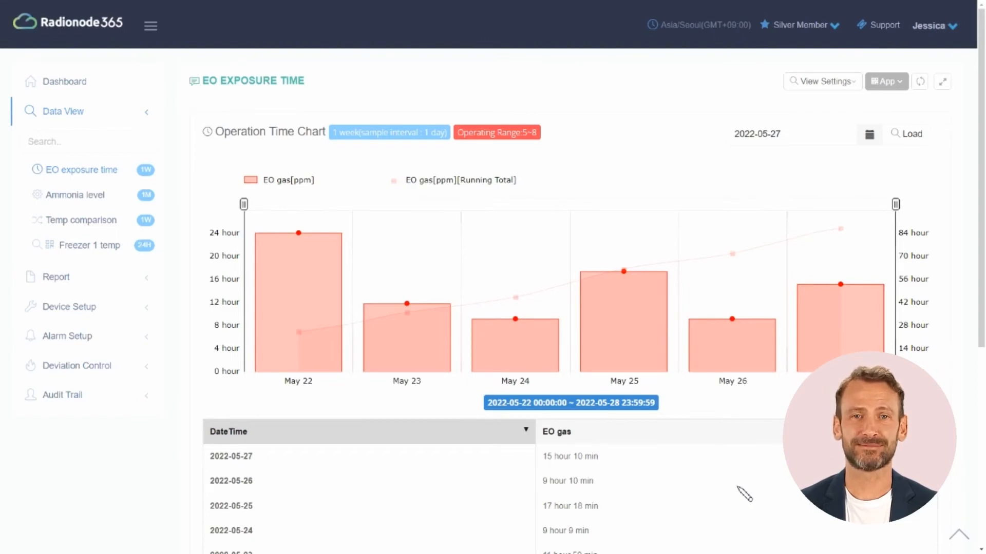
Step: Start another new view from View Settings > Add
{"action": "left_click", "coordinate": [821, 113]}
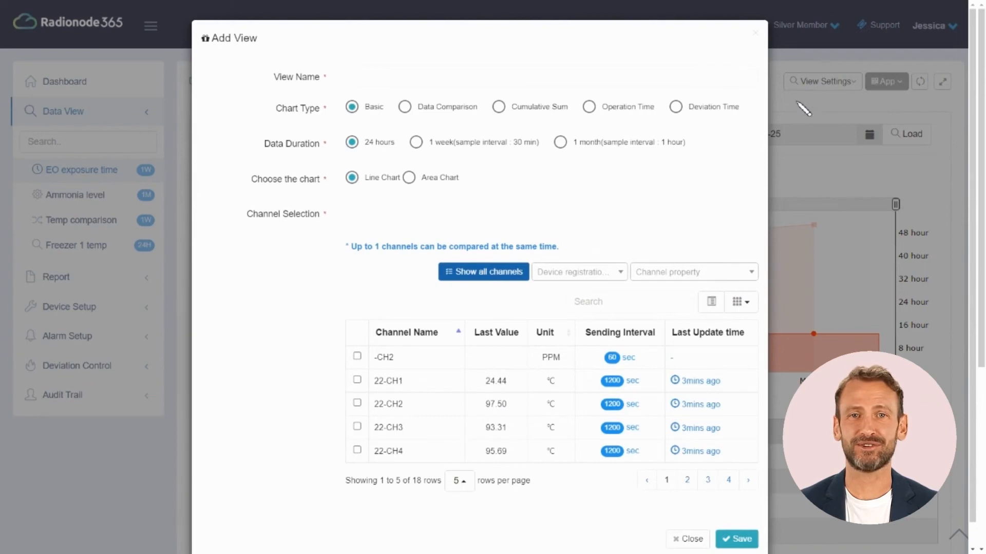
Step: Name the new view 'Humidity Escape Time' as a deviation-time chart with normal range 30–40
{"action": "left_click", "coordinate": [709, 82]}
{"action": "type", "text": "Humidity Escape Time"}
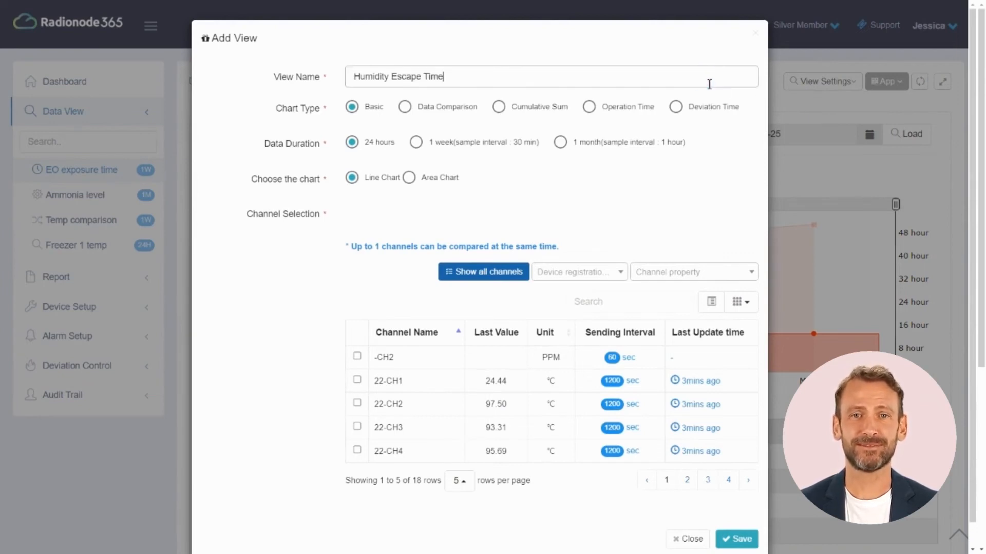
{"action": "left_click", "coordinate": [681, 110]}
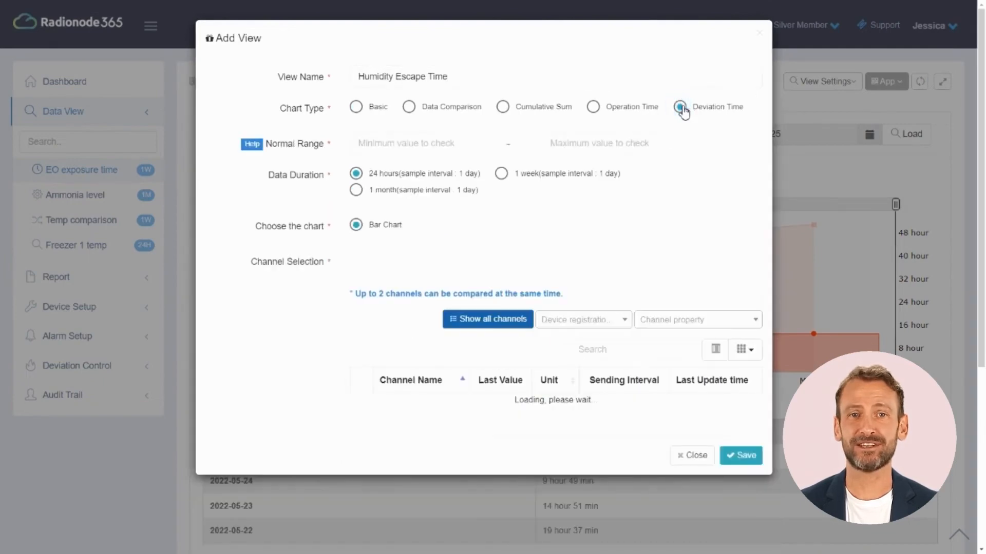
{"action": "left_click", "coordinate": [411, 146]}
{"action": "type", "text": "30"}
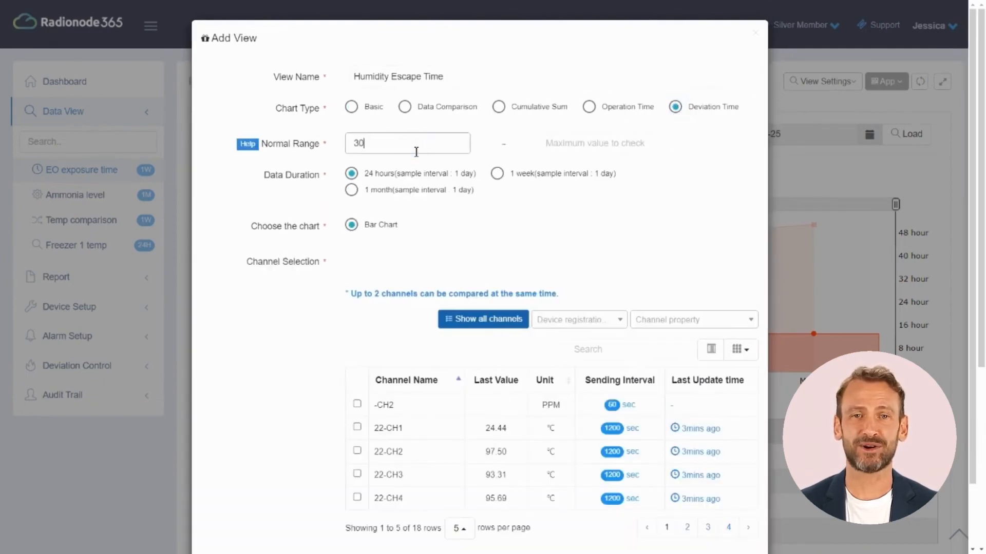
{"action": "left_click", "coordinate": [580, 149]}
{"action": "type", "text": "40"}
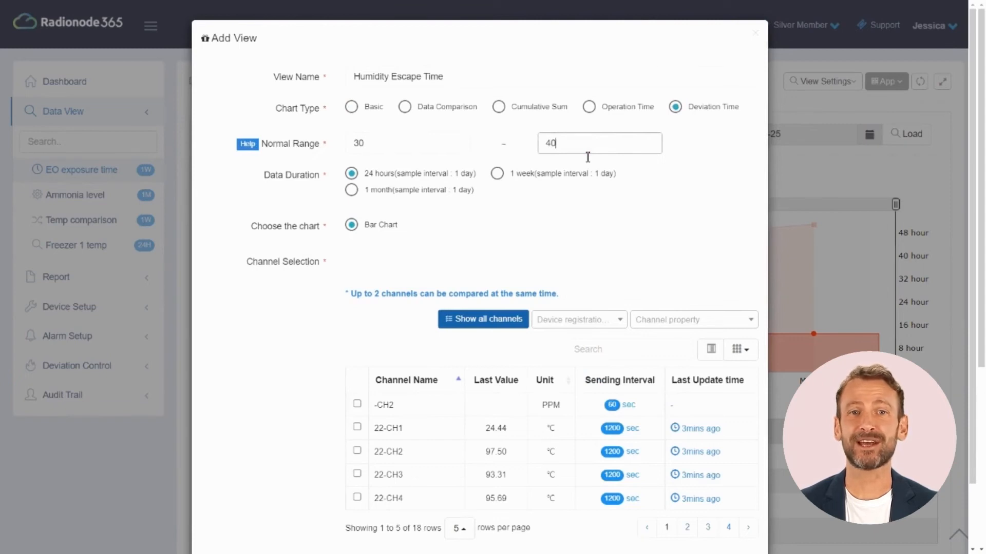
Step: Set a 1-month duration, select the warehouse humidity channel via 'wa' search, and save the view
{"action": "left_click", "coordinate": [413, 190]}
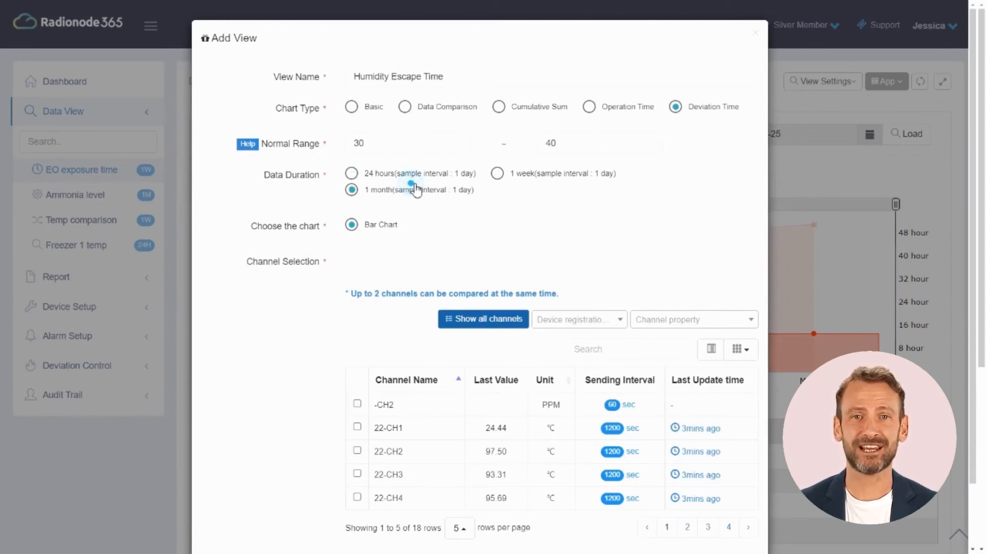
{"action": "left_click", "coordinate": [595, 350]}
{"action": "type", "text": "wa"}
{"action": "left_click", "coordinate": [361, 404]}
{"action": "left_click", "coordinate": [741, 491]}
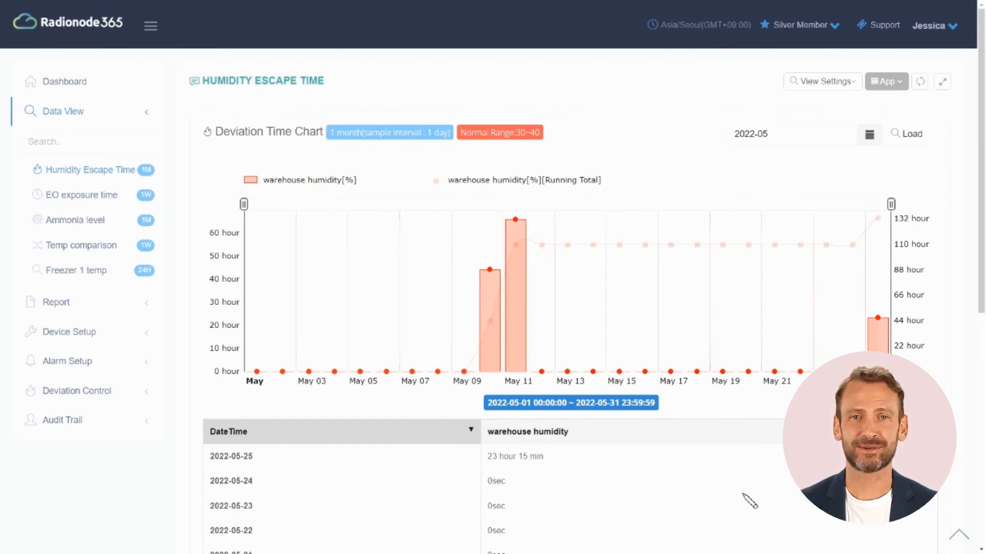
Step: Download the Humidity Escape Time view's data as a CSV and open the file
{"action": "left_click", "coordinate": [850, 84]}
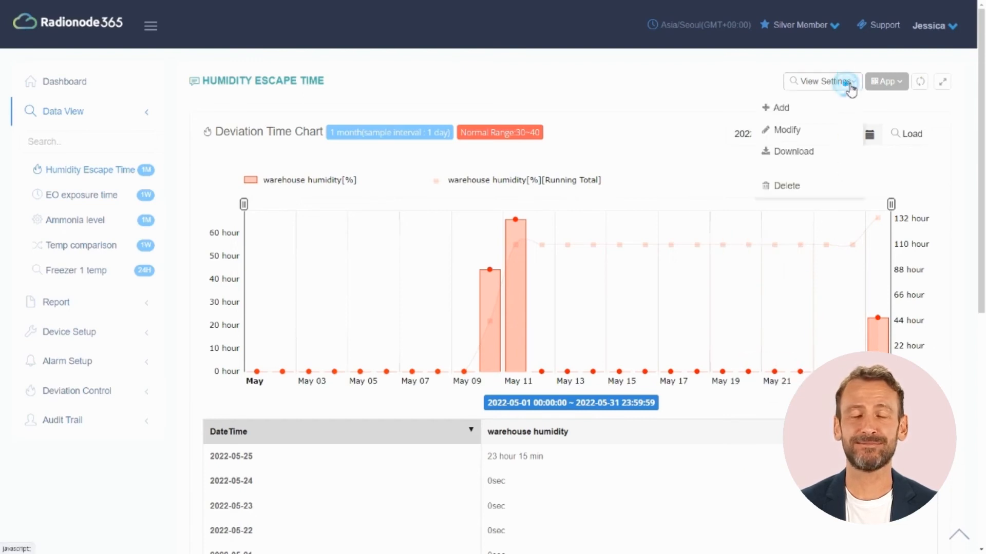
{"action": "left_click", "coordinate": [790, 152]}
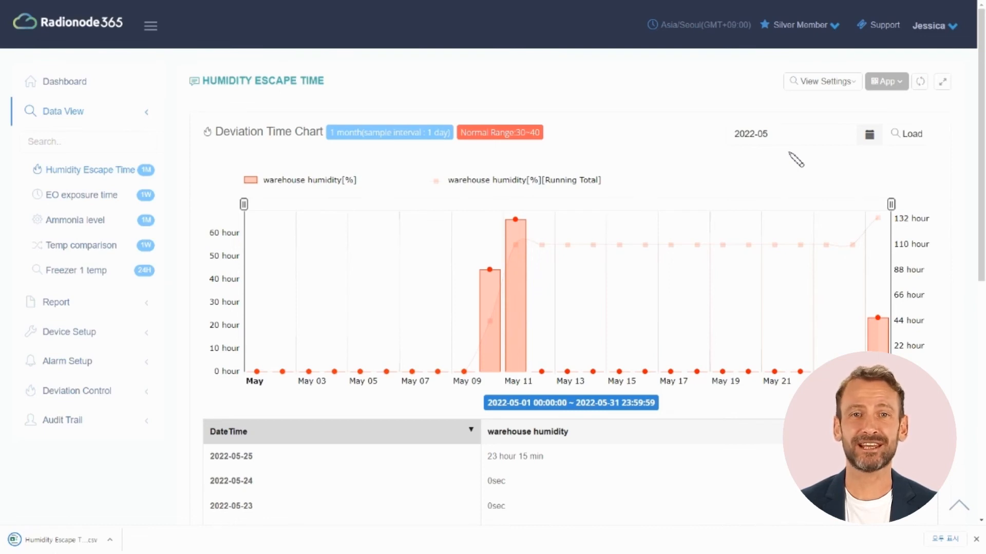
{"action": "left_click", "coordinate": [78, 538]}
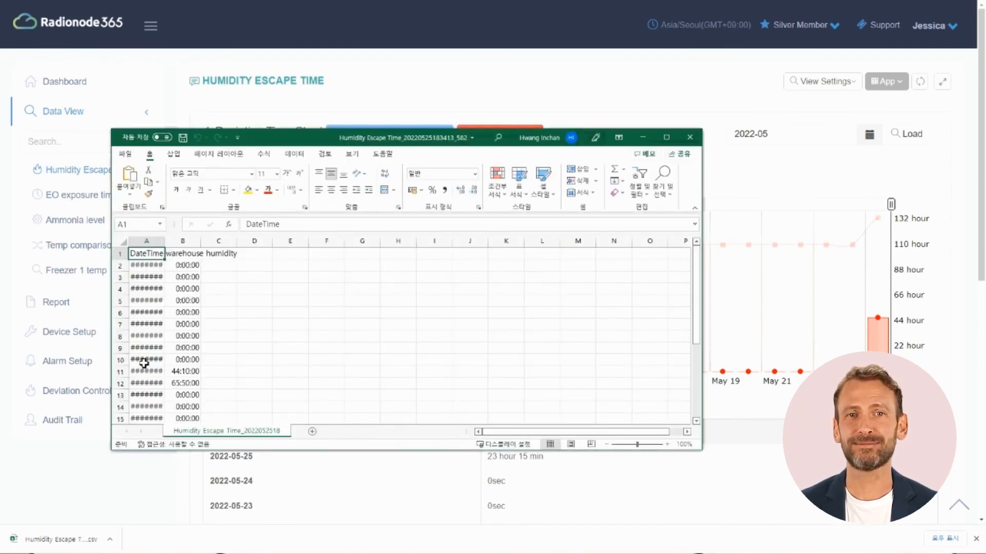
Step: Widen column A so the DateTime values show in full, then minimize Excel
{"action": "left_click_drag", "start_coordinate": [169, 245], "coordinate": [177, 244]}
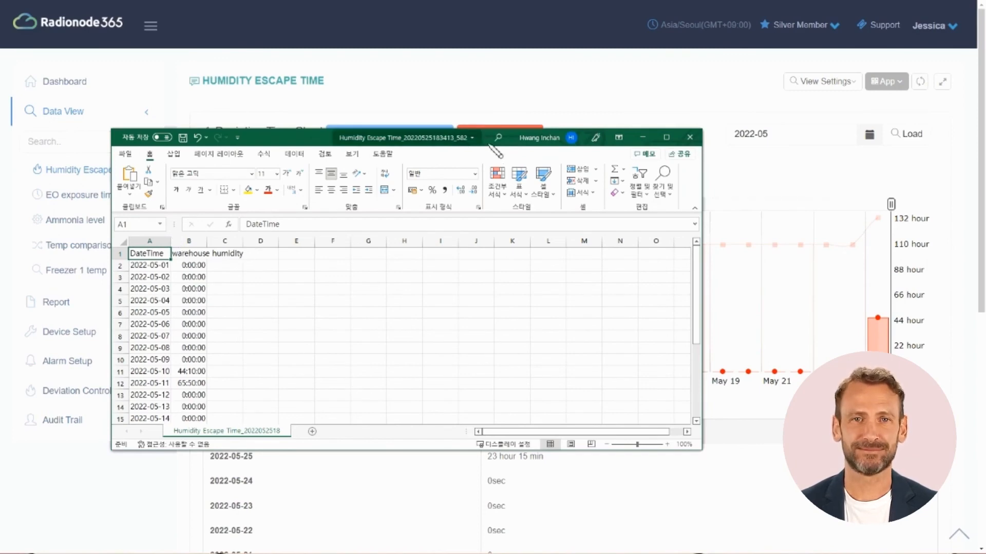
{"action": "left_click", "coordinate": [648, 136]}
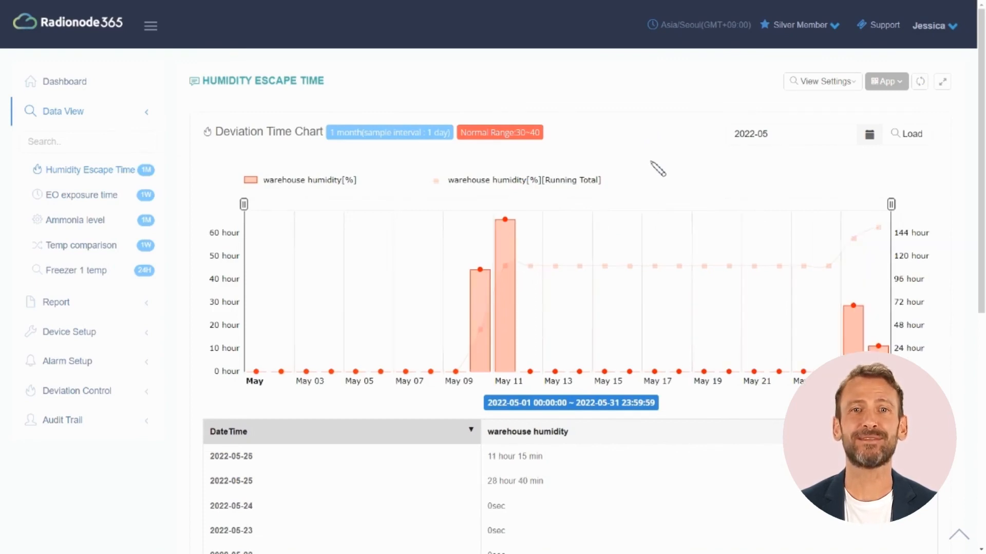
Step: Add a QR app link to the Freezer 1 temp view, protected by a 4-digit password
{"action": "left_click", "coordinate": [98, 274]}
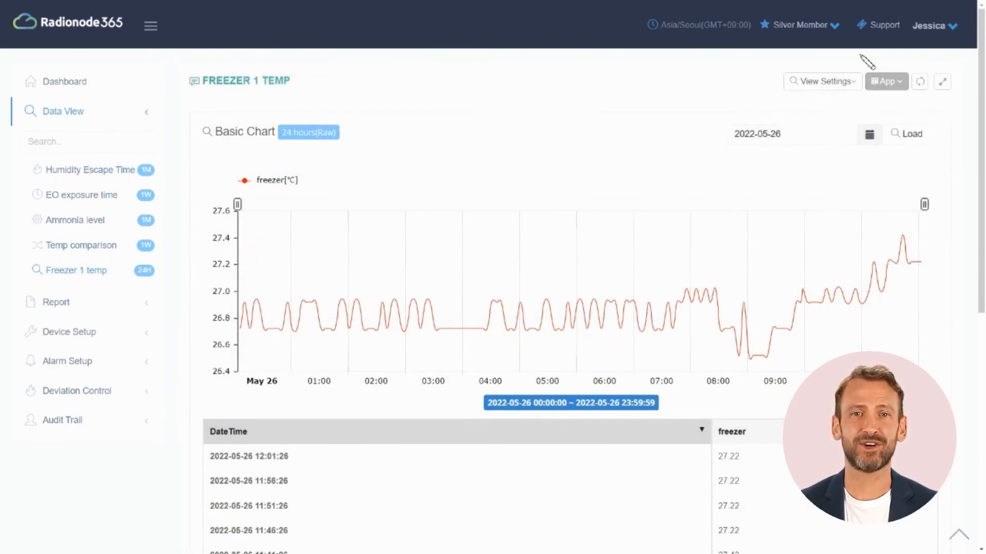
{"action": "left_click", "coordinate": [892, 82]}
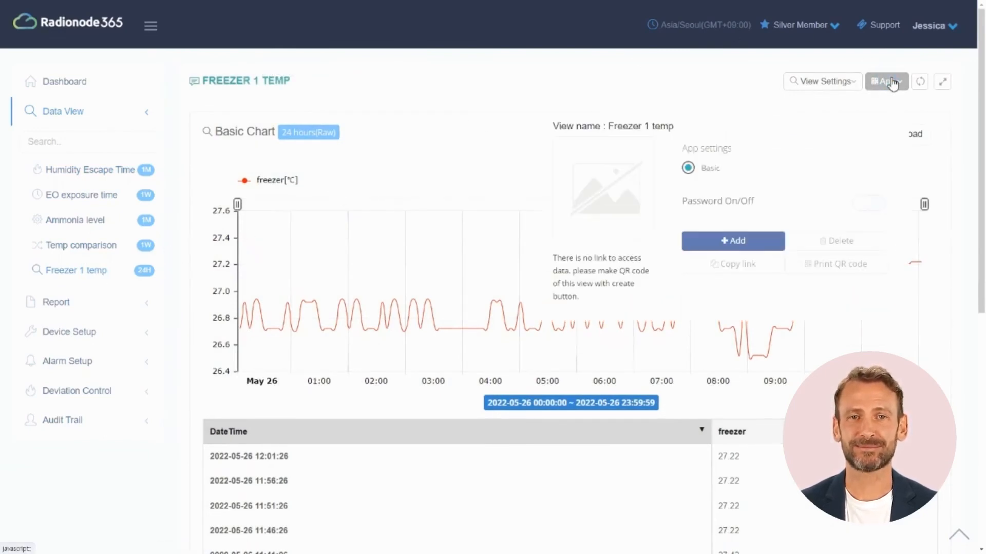
{"action": "left_click", "coordinate": [763, 242]}
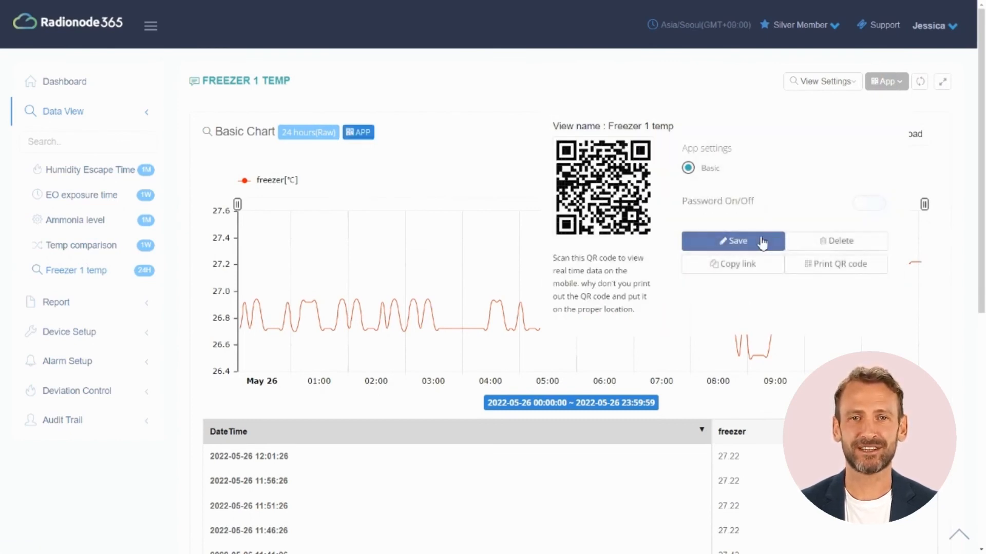
{"action": "left_click", "coordinate": [873, 203]}
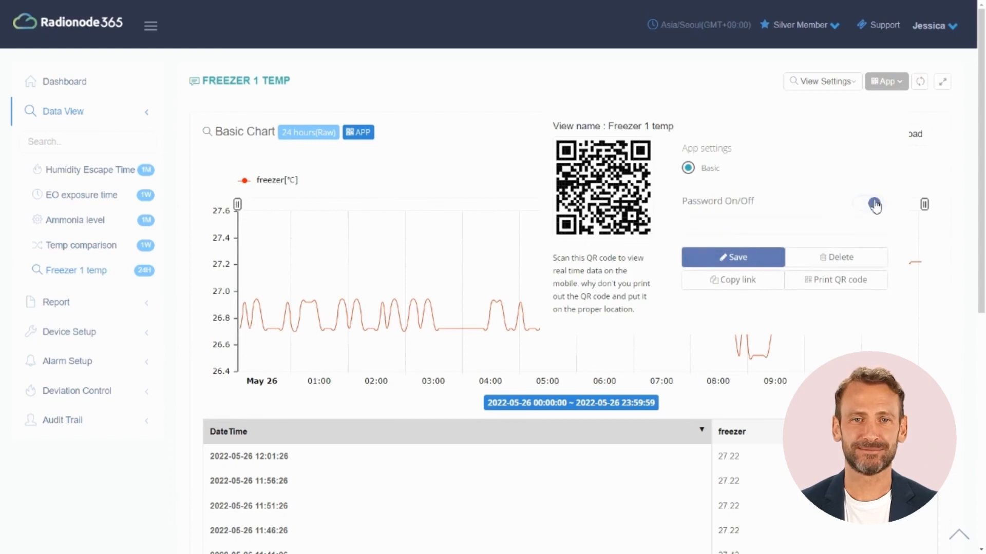
{"action": "left_click", "coordinate": [835, 226]}
{"action": "type", "text": "1234"}
{"action": "left_click", "coordinate": [754, 314]}
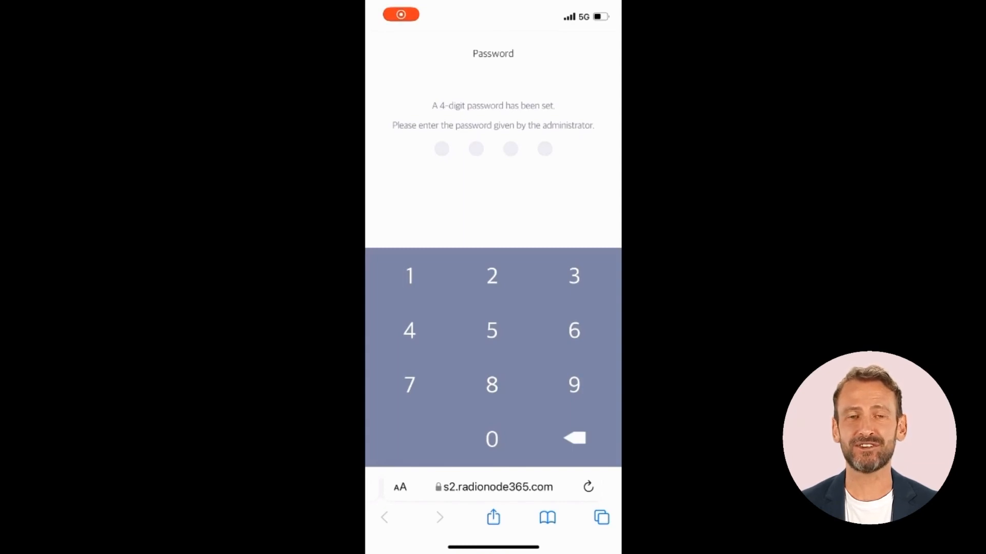
Step: Unlock the Freezer 1 temp phone page by entering its 4-digit password
{"action": "left_click", "coordinate": [409, 277]}
{"action": "left_click", "coordinate": [492, 277]}
{"action": "left_click", "coordinate": [574, 276]}
{"action": "left_click", "coordinate": [410, 331]}
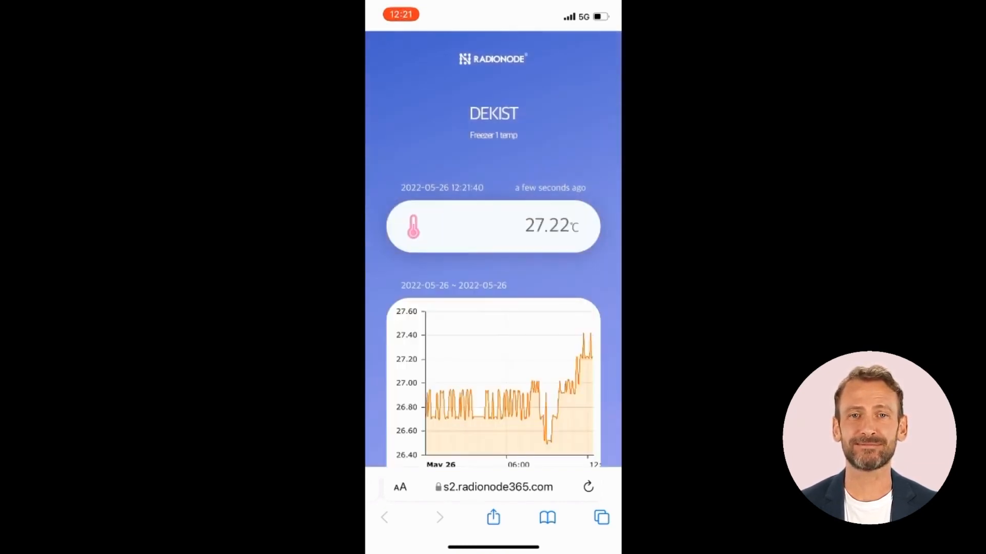
Step: Show the last 3 then 7 days of readings, and open the printable QR code sheet
{"action": "scroll", "coordinate": [493, 283], "scroll_direction": "down", "scroll_amount": 3}
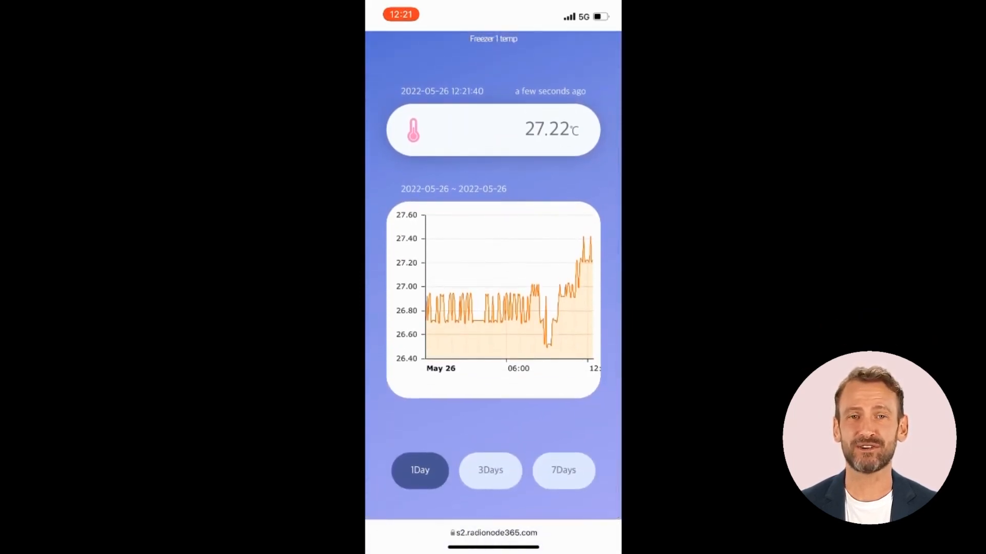
{"action": "left_click", "coordinate": [491, 470]}
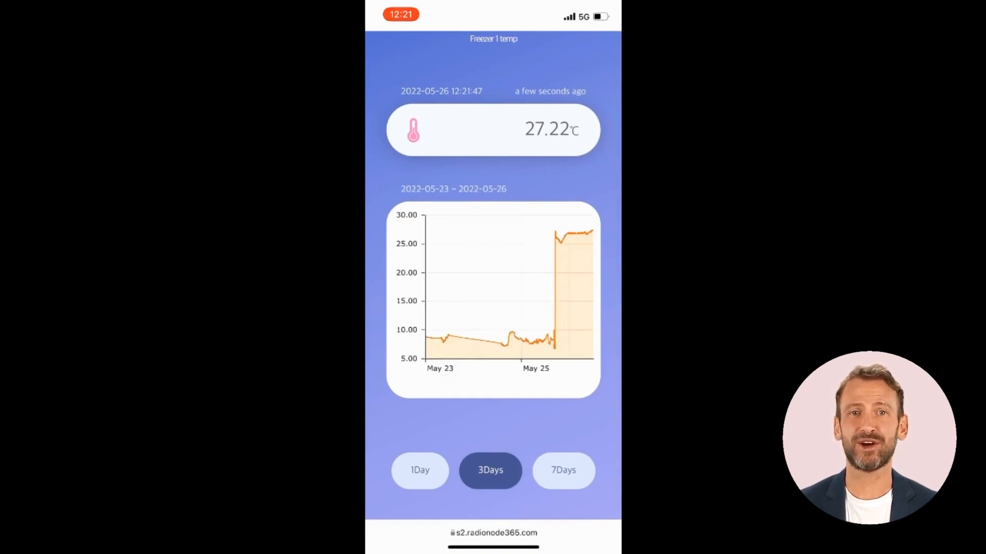
{"action": "left_click", "coordinate": [563, 470]}
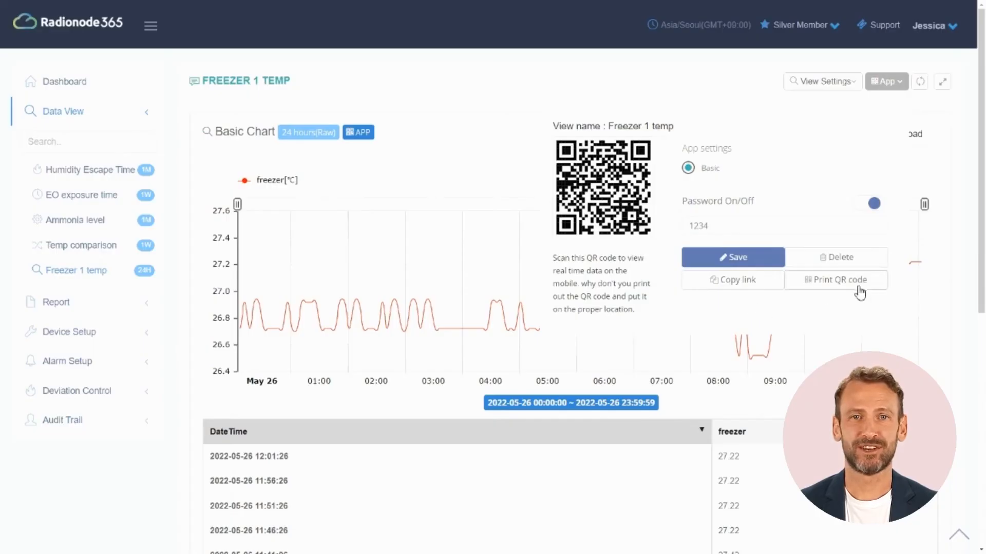
{"action": "left_click", "coordinate": [856, 288]}
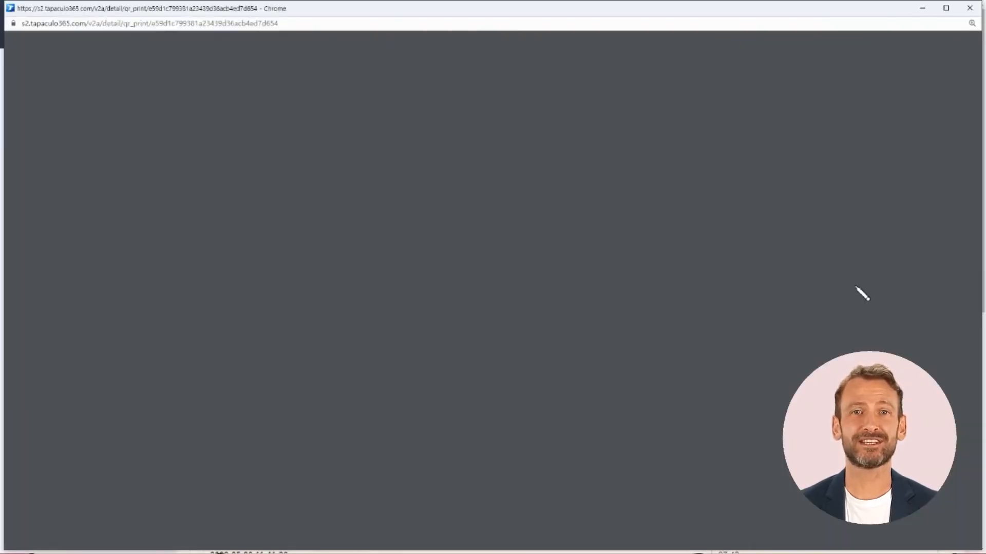